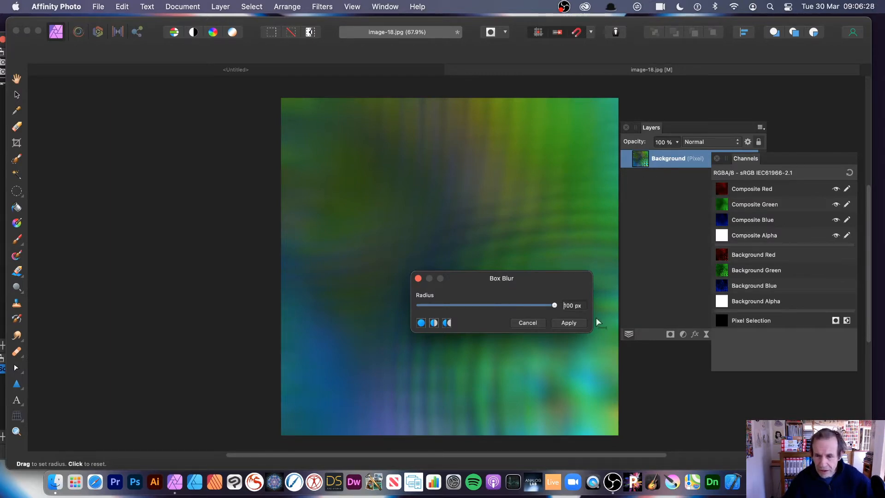
Try Box Blur radii of 1024 px and 46.6 px on the Background layer, and undo the applied blur.
mouse_move(555, 307)
mouse_down()
mouse_move(515, 308)
mouse_move(568, 319)
mouse_up()
drag(405, 180, 710, 208)
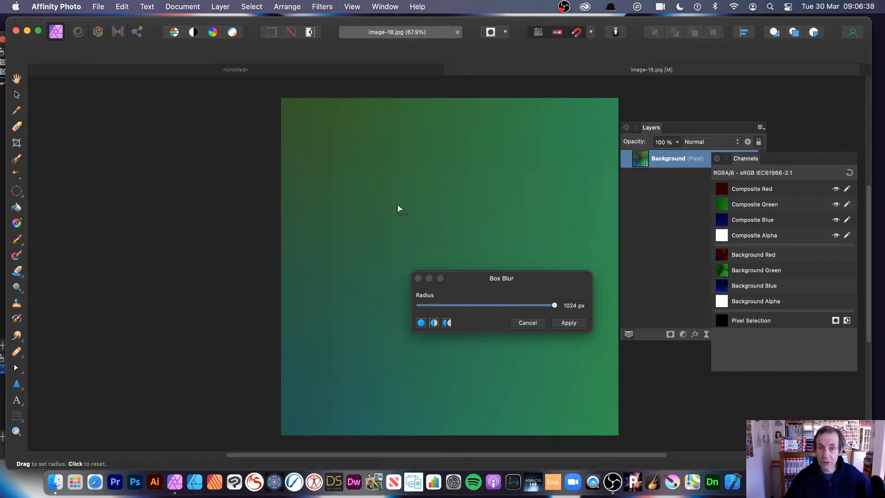
drag(554, 306, 534, 309)
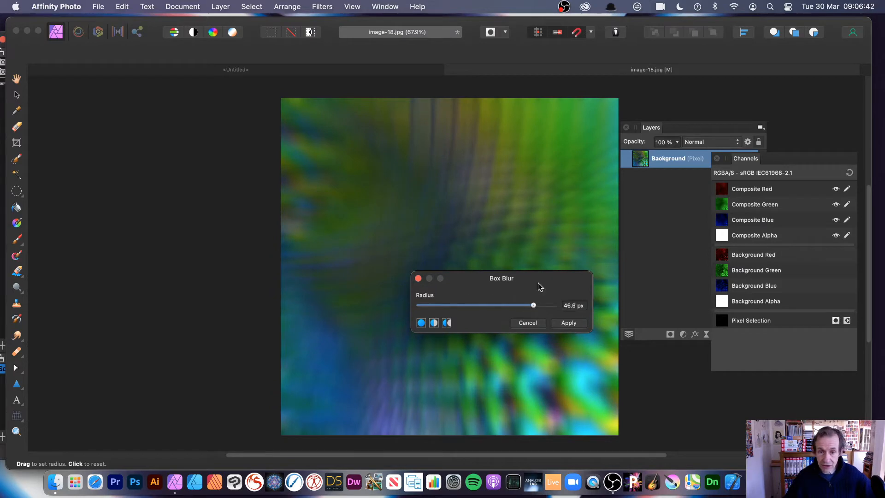
click(570, 323)
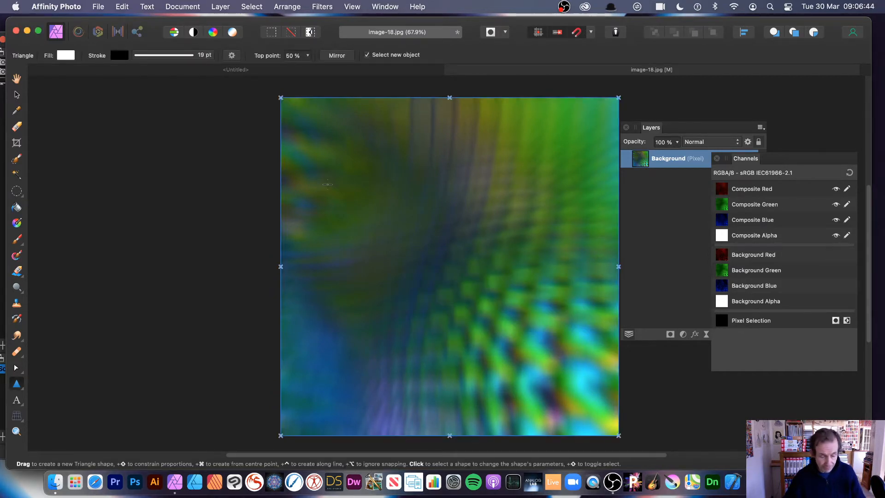
key(super+z)
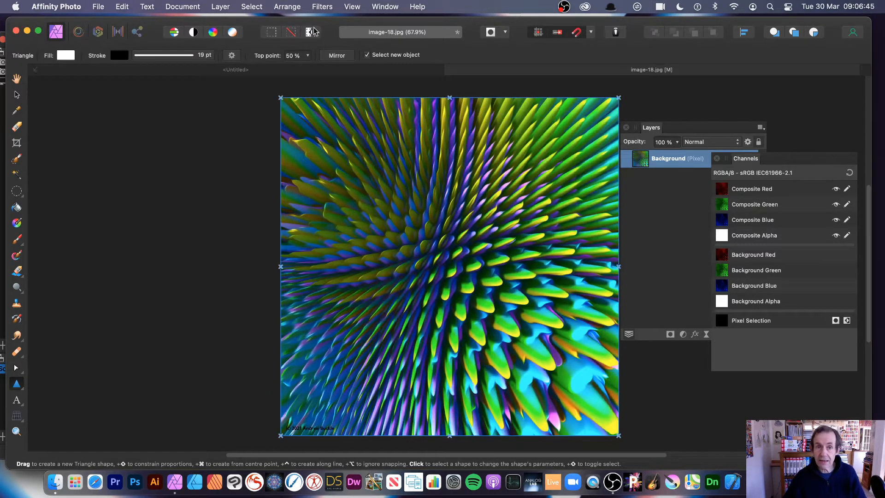
Apply a Box Blur with a 100 px radius to the Background layer.
click(323, 6)
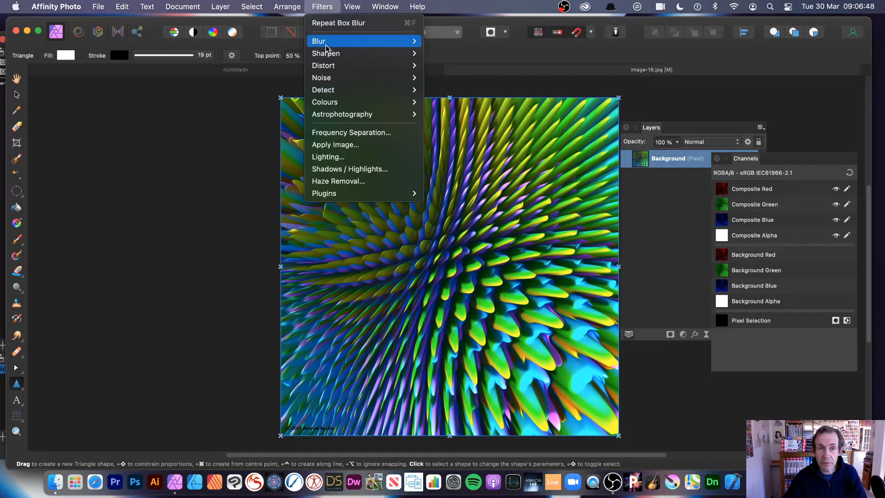
mouse_move(323, 41)
click(450, 82)
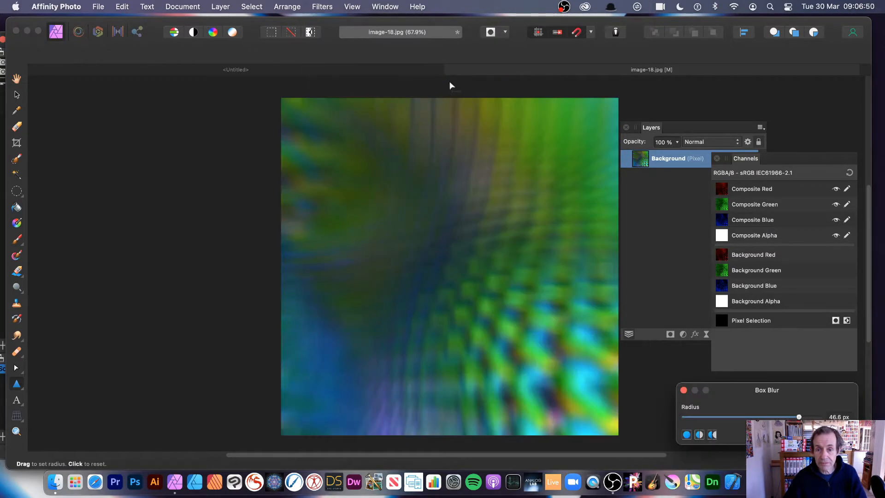
drag(765, 390, 472, 244)
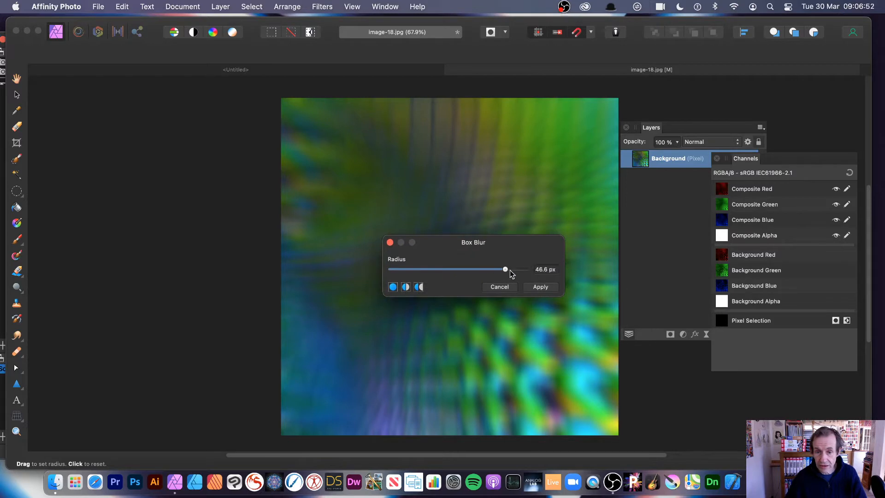
drag(510, 270, 526, 269)
click(540, 286)
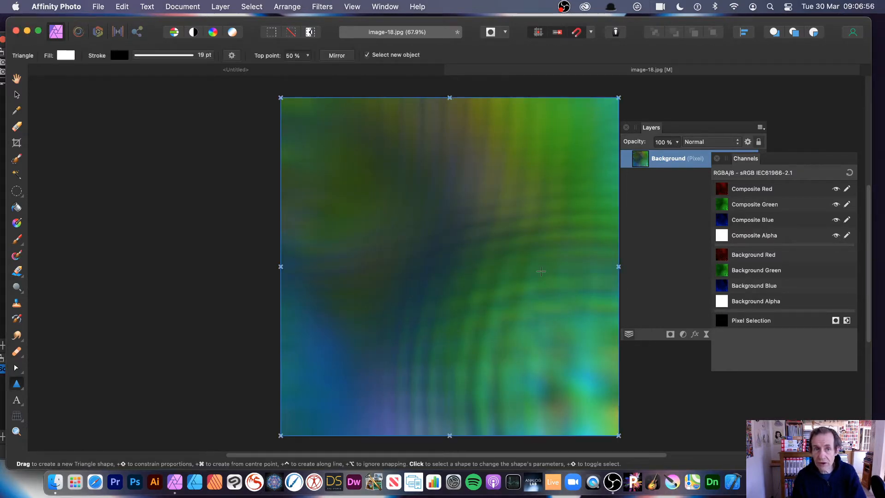
Fade the Box Blur using the Overlay blend mode with the fade amount at about 70 %.
click(322, 6)
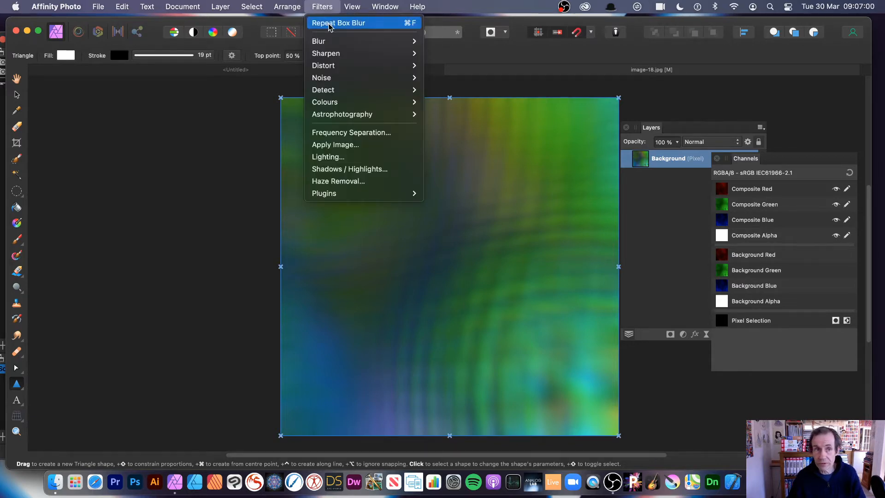
mouse_move(215, 3)
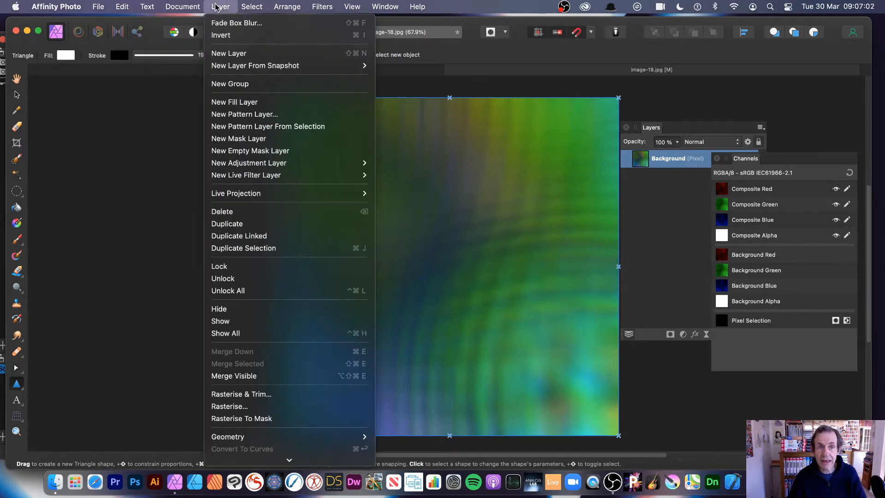
click(233, 23)
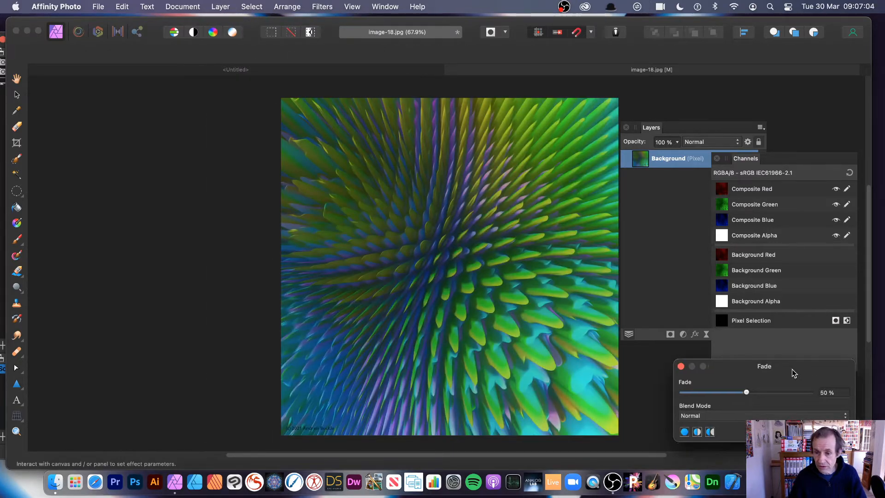
drag(793, 369, 557, 229)
mouse_move(512, 253)
mouse_down()
mouse_move(475, 253)
mouse_move(593, 259)
mouse_move(525, 253)
mouse_up()
click(507, 277)
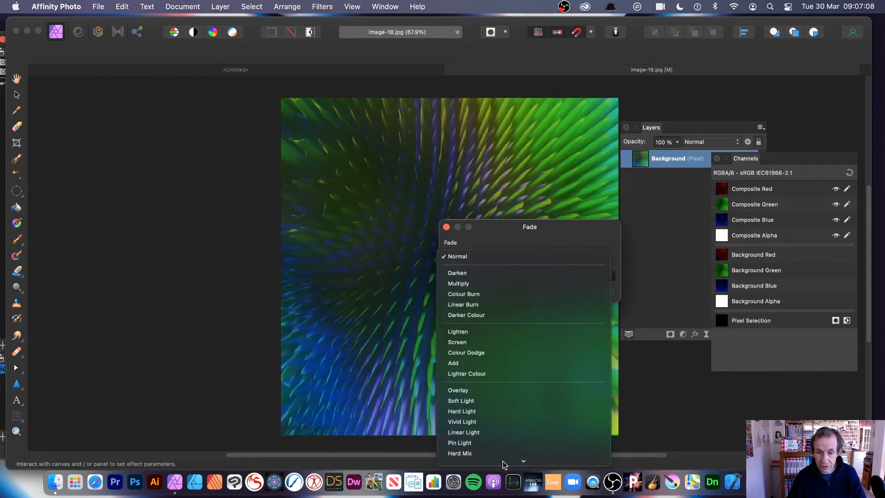
click(497, 379)
drag(522, 253, 541, 259)
Switch the fade's blend mode to Exclusion, reduce the fade to 12 % and apply it.
click(535, 279)
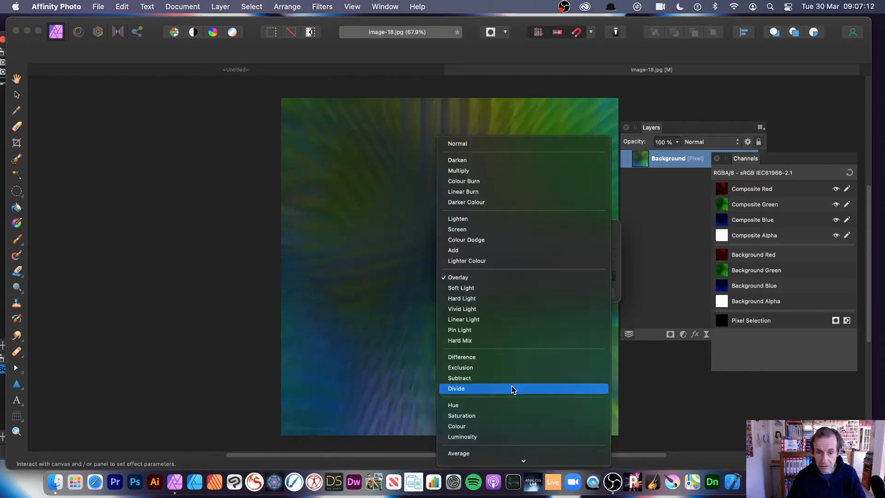
click(516, 368)
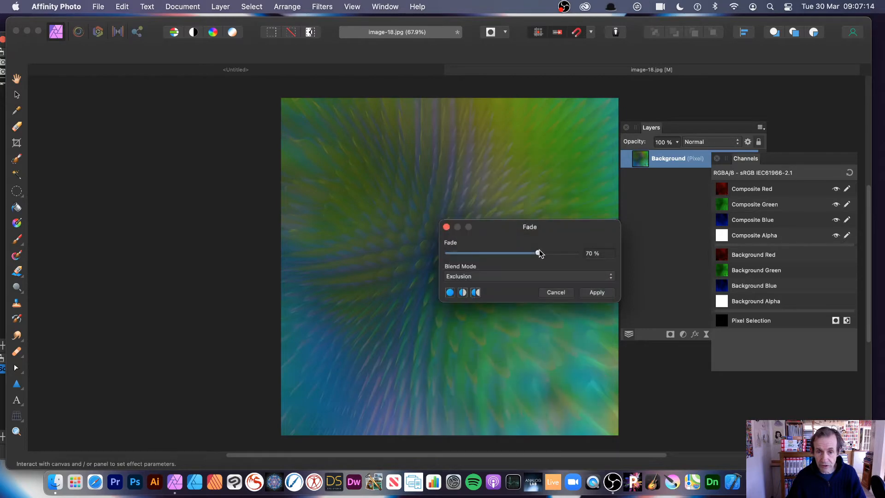
drag(538, 253, 462, 254)
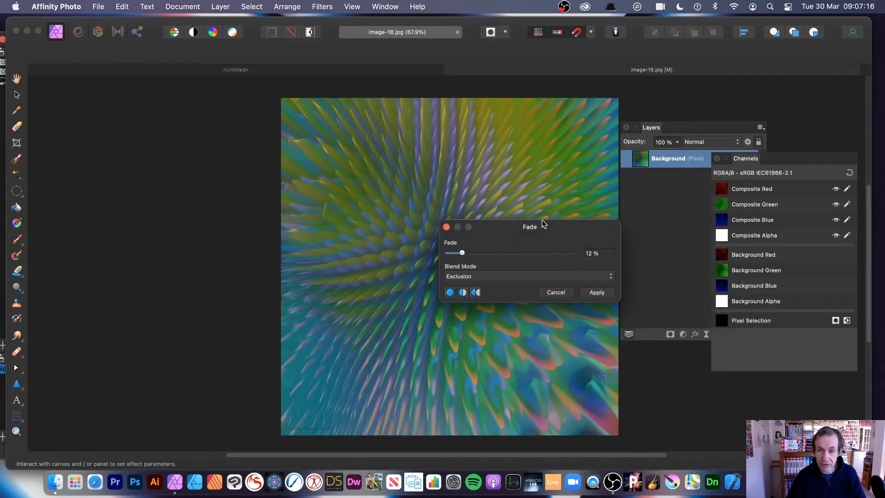
drag(544, 224, 694, 204)
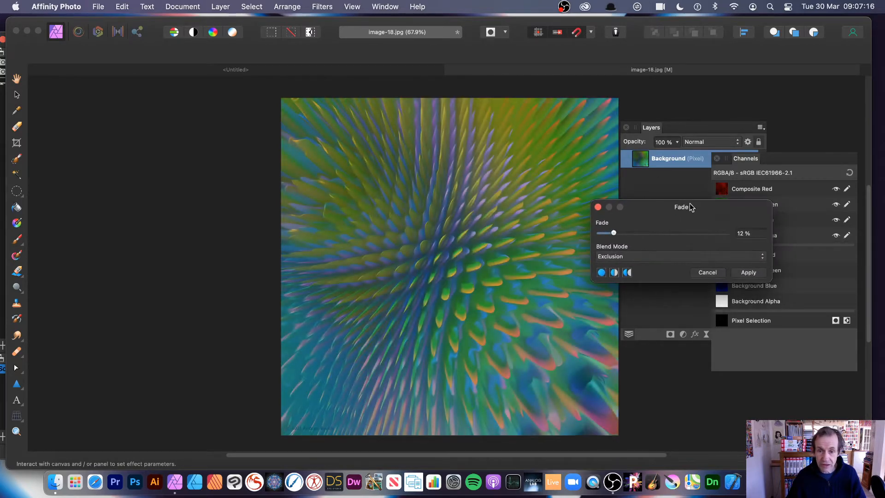
click(749, 272)
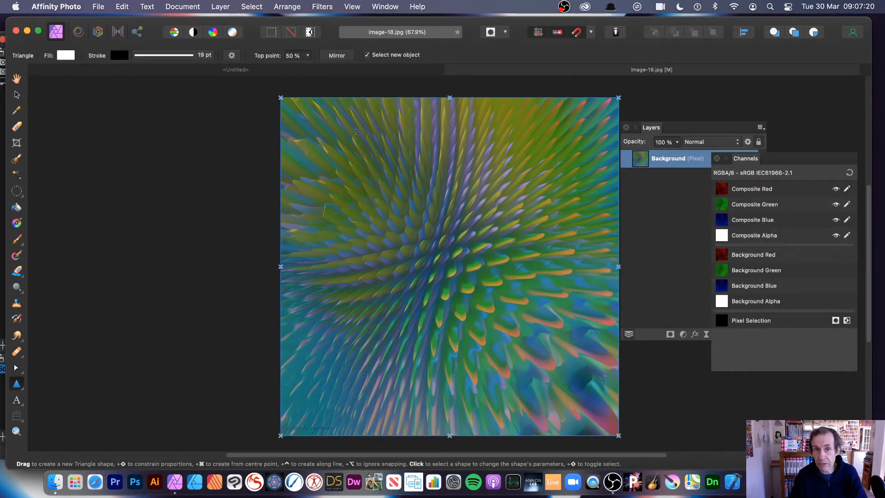
Undo the fade and the Box Blur on the Background layer.
key(super+z)
key(super+z)
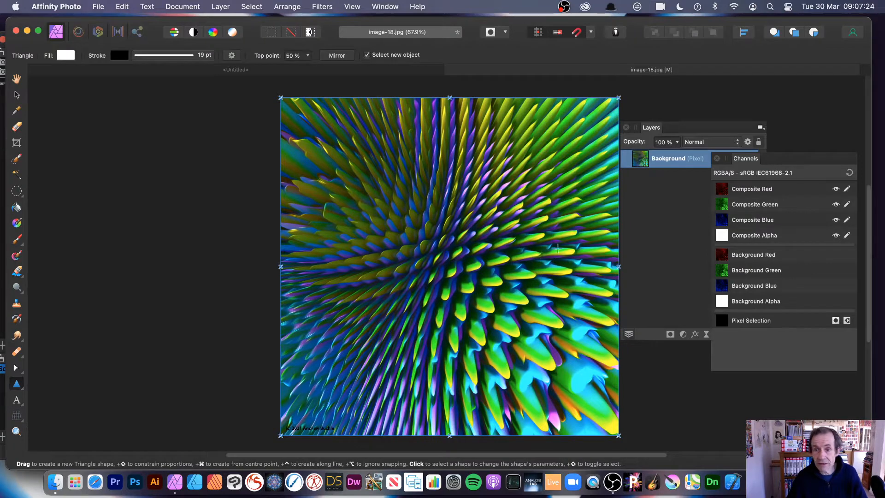
click(355, 9)
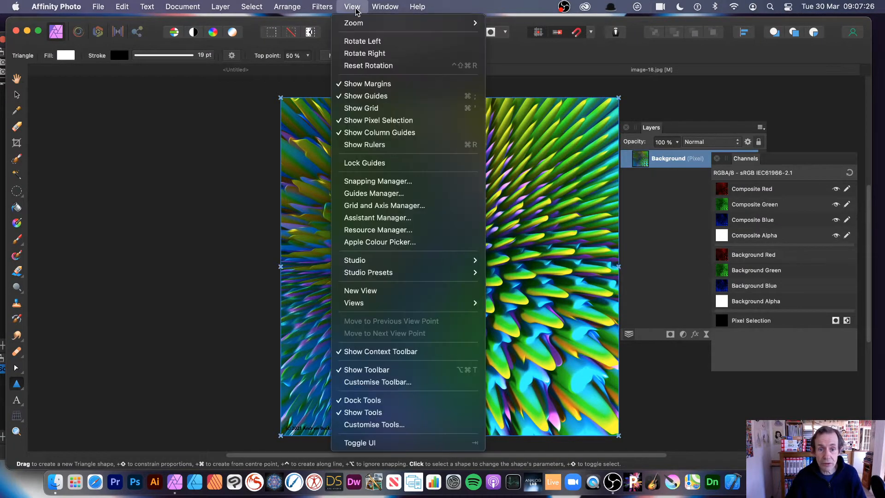
mouse_move(395, 261)
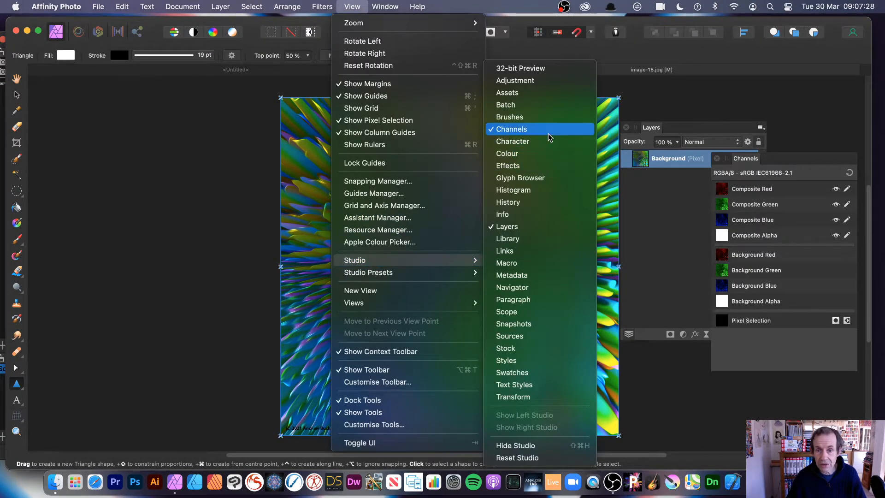
click(712, 264)
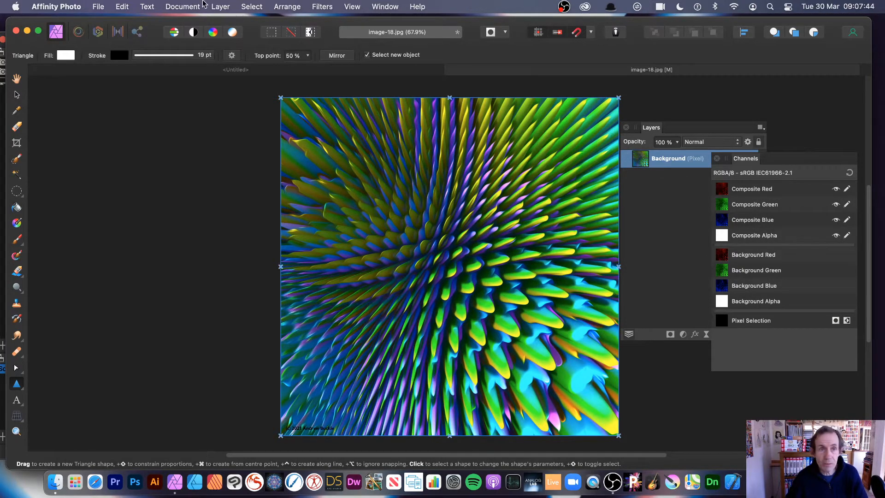
Duplicate the Background layer and scale the copy down to about 1144 by 1144 px over the middle of the image.
click(217, 6)
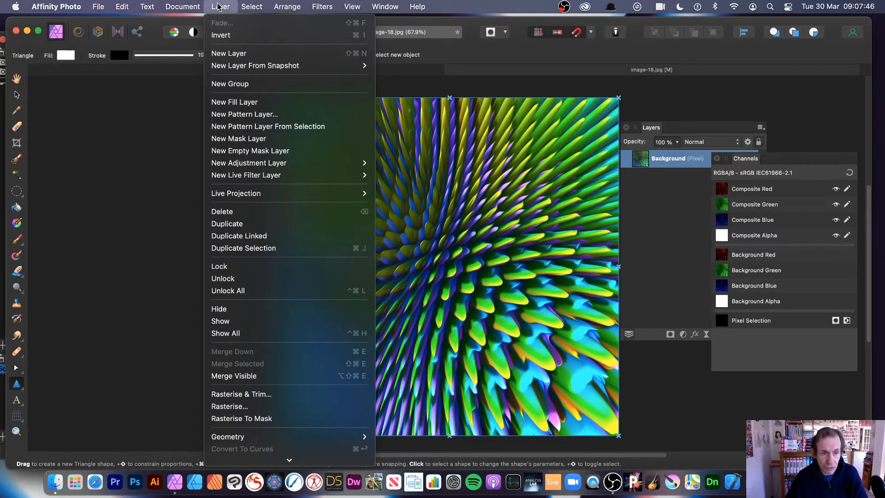
click(235, 224)
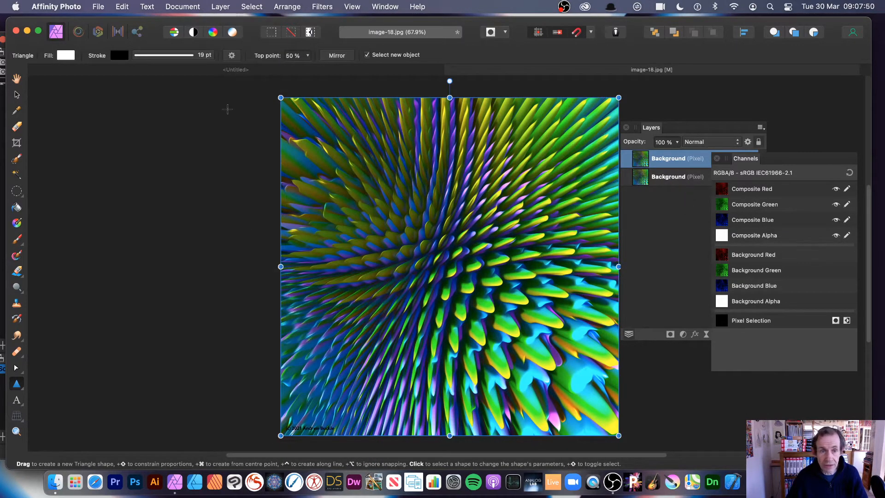
drag(281, 98, 338, 164)
click(17, 95)
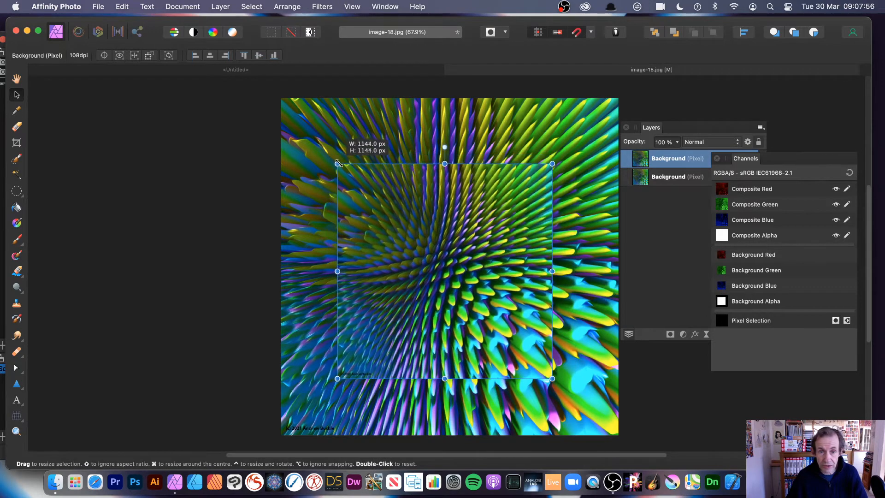
Apply a very strong Box Blur to the scaled-down copy, adjusting the radius until its edges dissolve into the image.
click(321, 8)
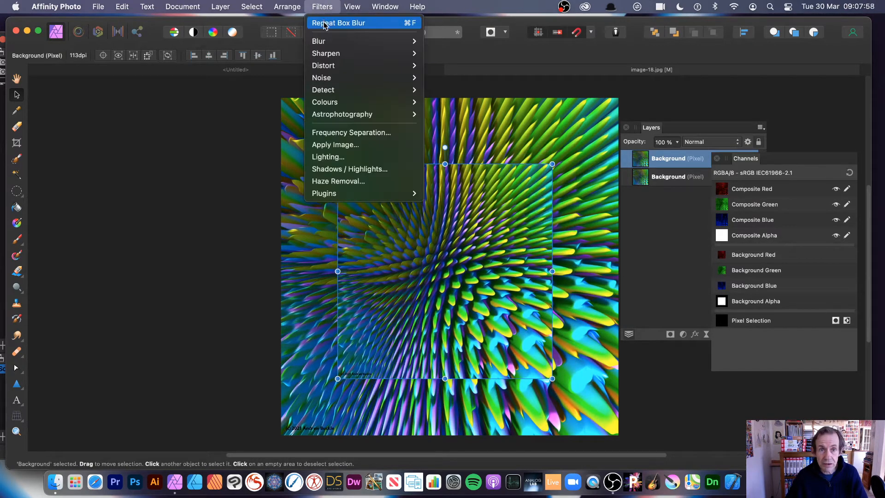
mouse_move(325, 41)
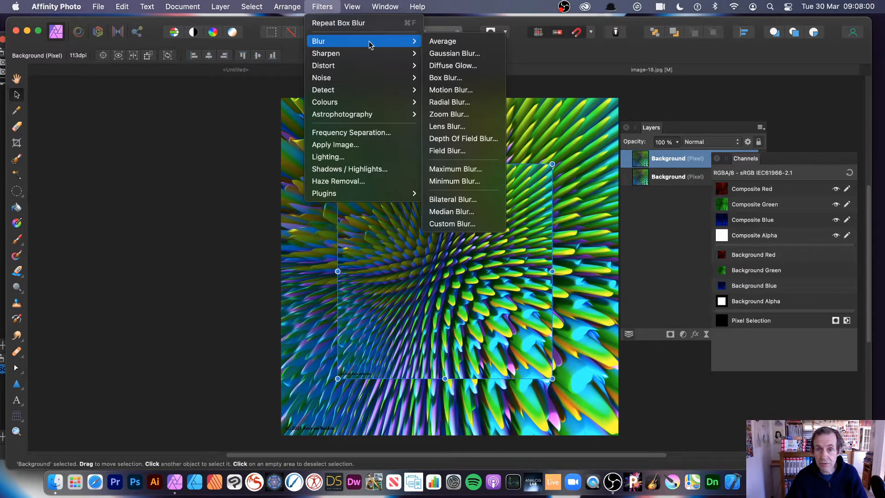
click(460, 82)
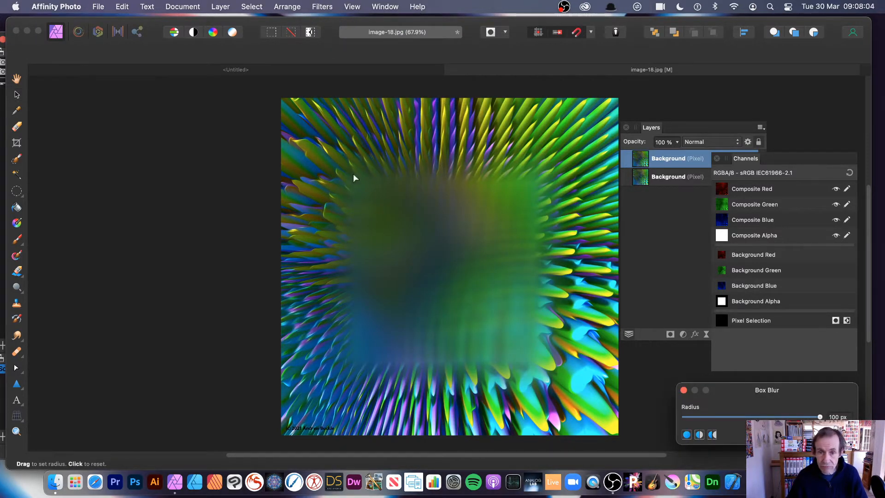
drag(354, 174, 488, 259)
drag(420, 231, 433, 274)
drag(820, 417, 793, 417)
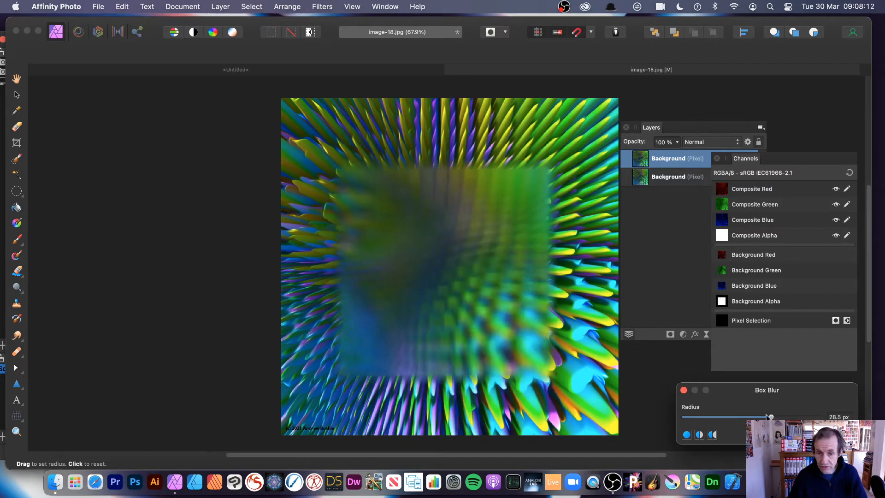
drag(419, 277, 464, 291)
key(v)
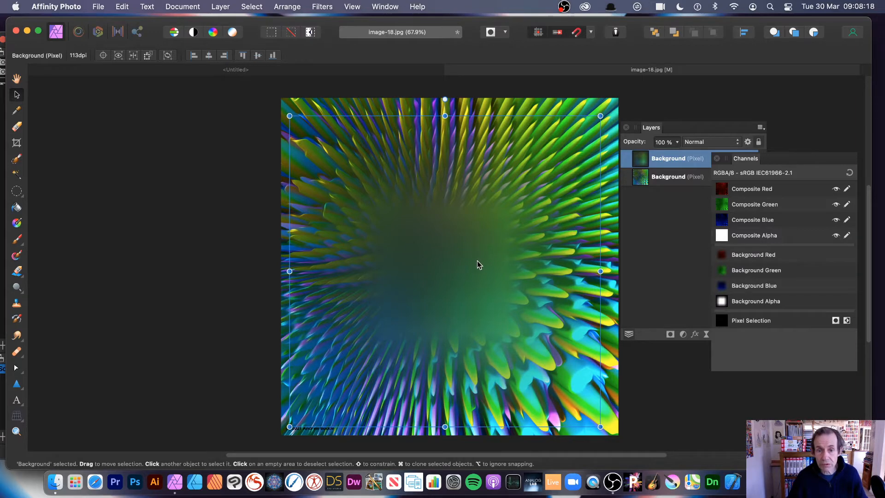
Clone the blurred copy several times across the image, and undo the clones along with the copy's blur.
mouse_move(474, 254)
mouse_down()
mouse_move(397, 180)
mouse_move(371, 184)
mouse_move(494, 118)
mouse_move(514, 304)
mouse_move(355, 390)
mouse_move(276, 324)
mouse_move(512, 407)
mouse_move(593, 342)
mouse_up()
key(super+z)
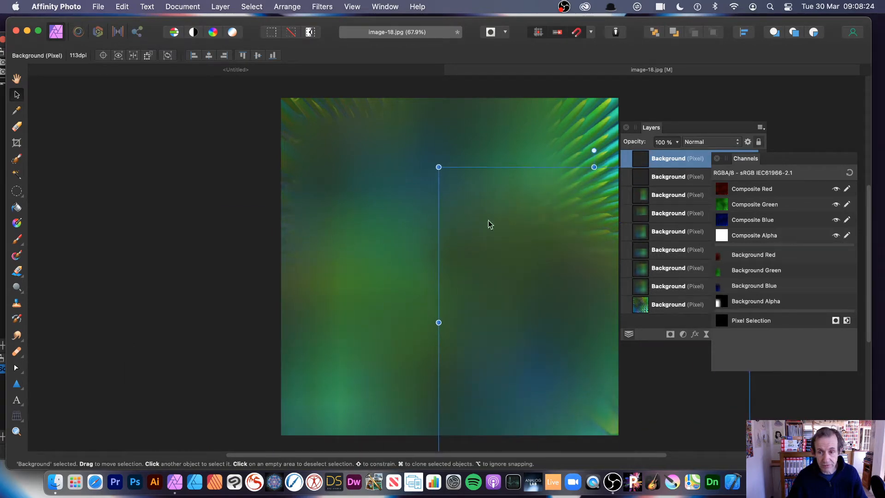
key(super+z)
key(super+z)
key(super+z)
key(super+z)
key(super+z)
key(super+z)
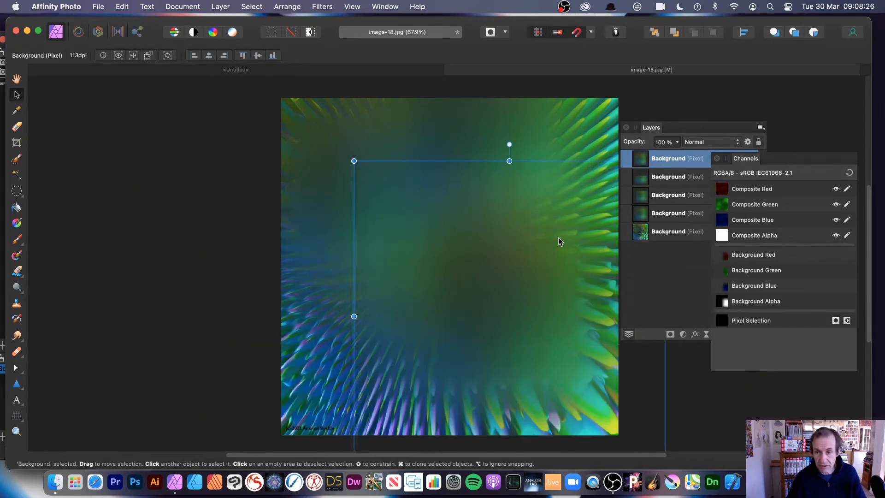
key(super+z)
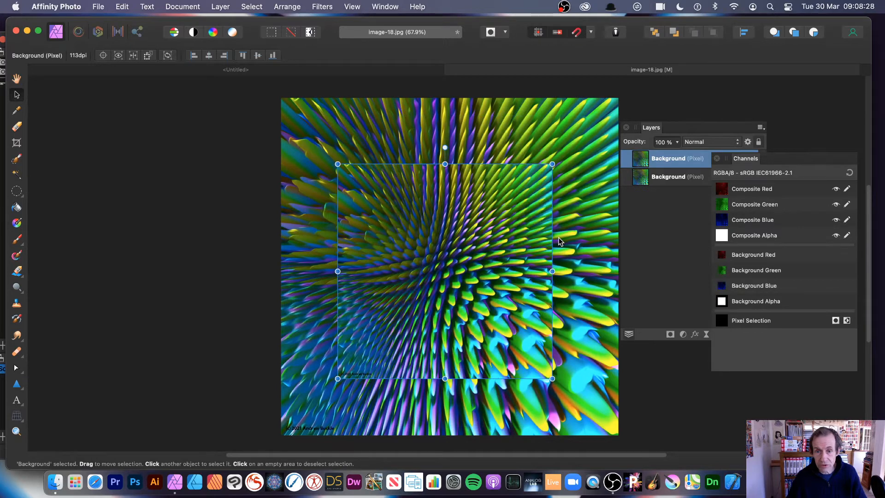
Repeat the Box Blur on the scaled-down copy, shrink the blurred layer further and reposition it left of the image centre.
click(322, 7)
click(330, 24)
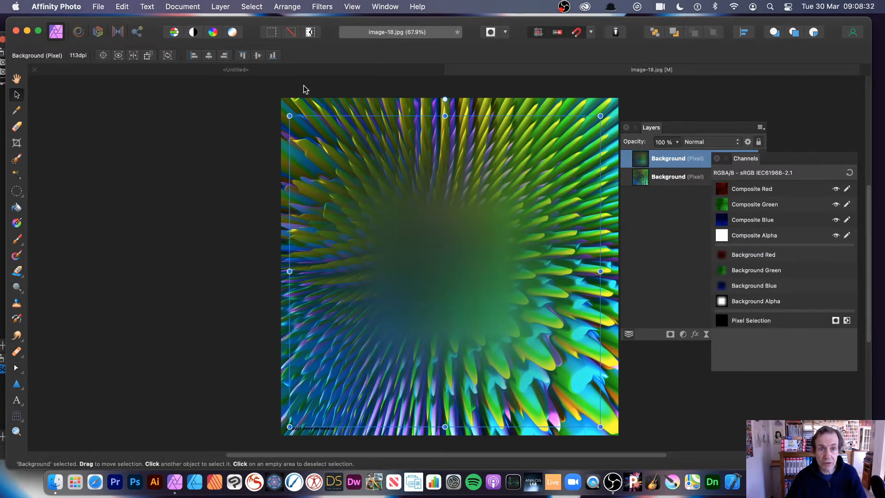
drag(290, 116, 409, 235)
drag(493, 331, 407, 266)
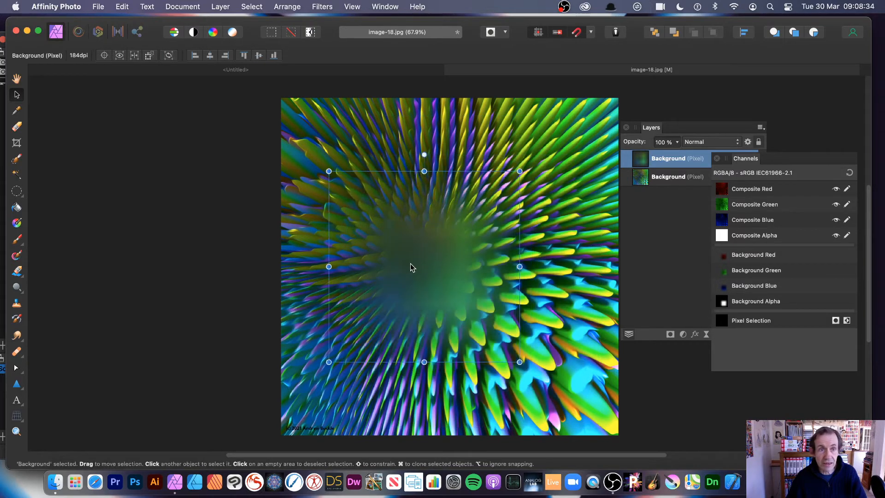
Rasterise and trim the blurred copy, and bend it into a curved shape with the Deform filter using three pins.
click(220, 6)
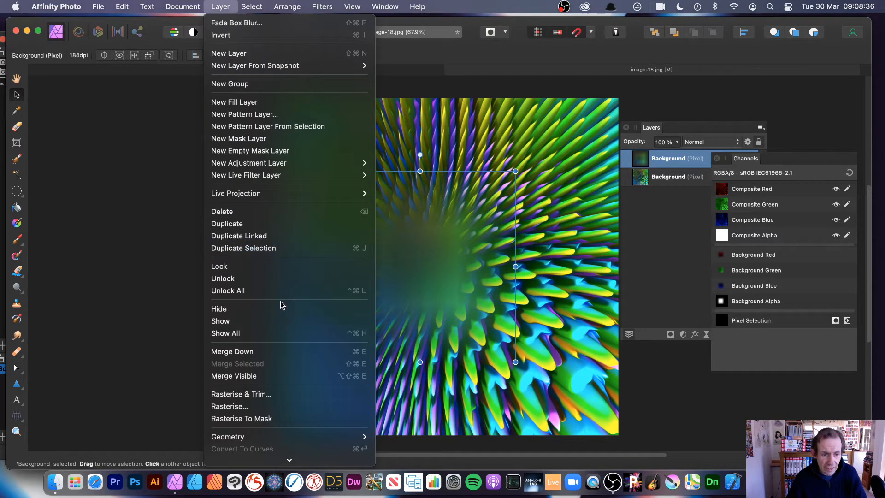
click(278, 394)
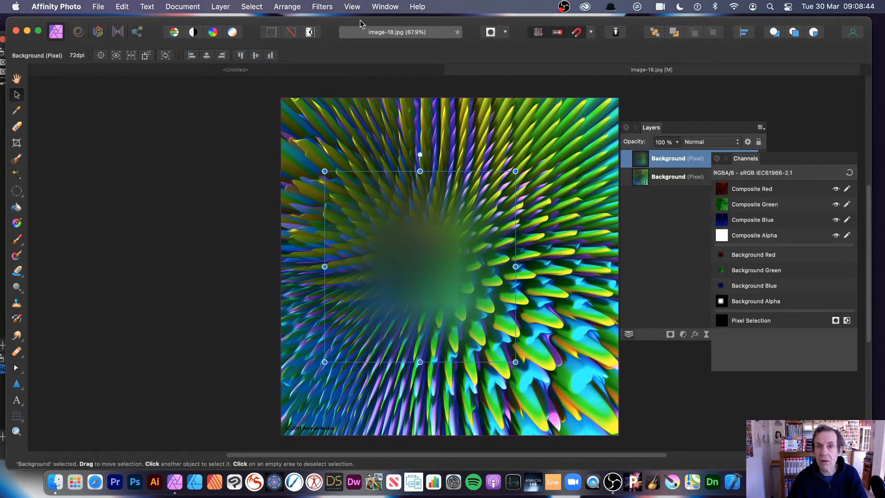
click(324, 7)
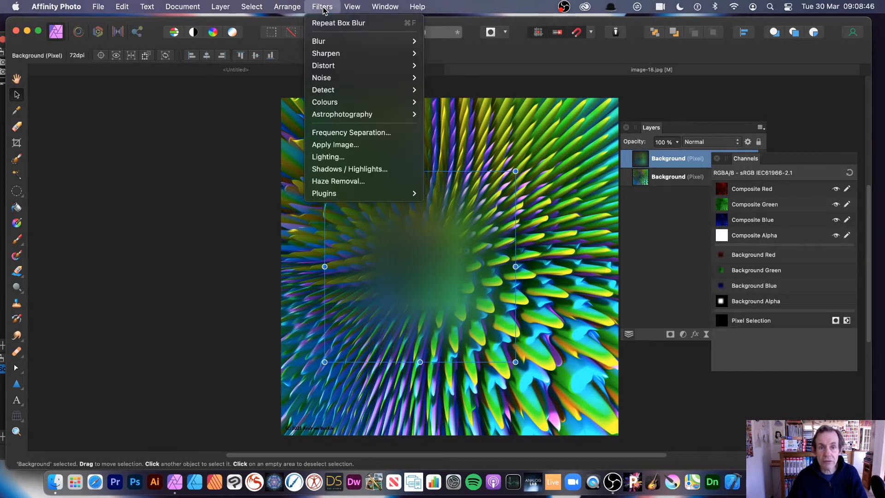
mouse_move(353, 60)
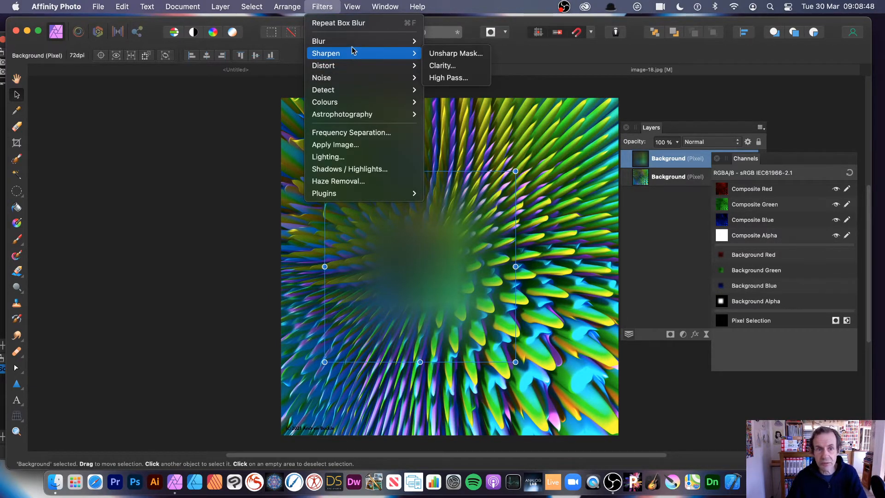
click(443, 67)
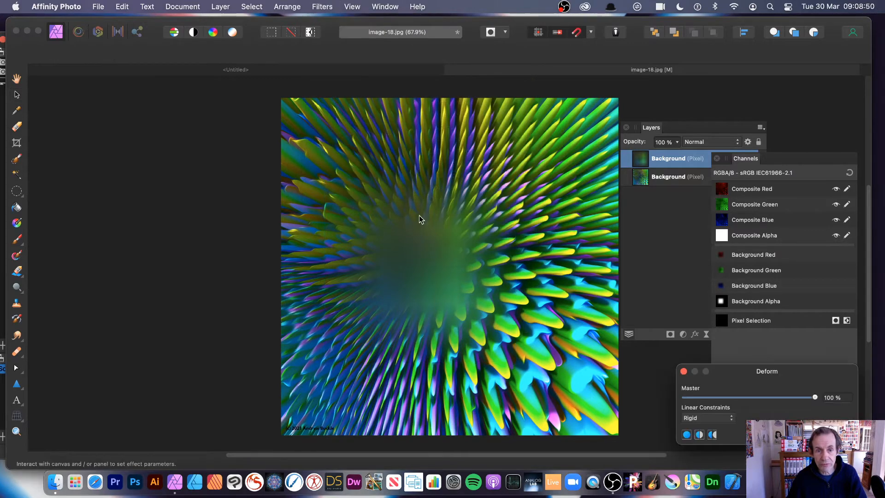
click(432, 250)
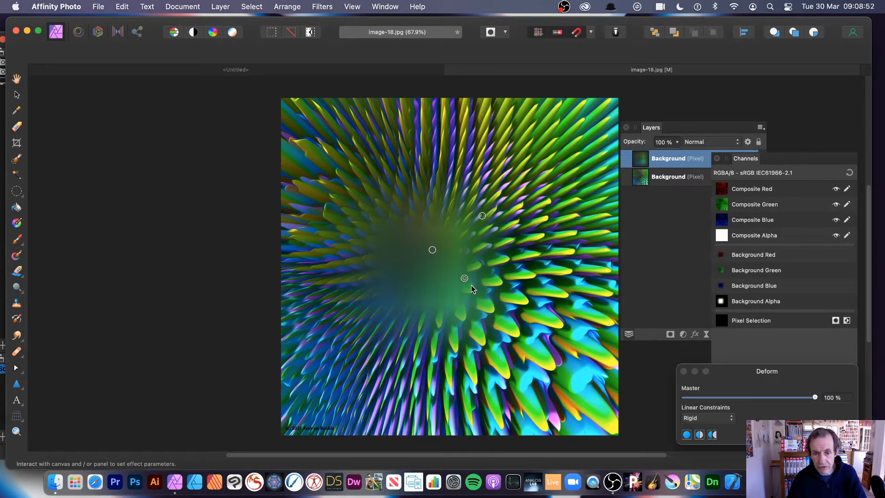
drag(464, 278, 522, 319)
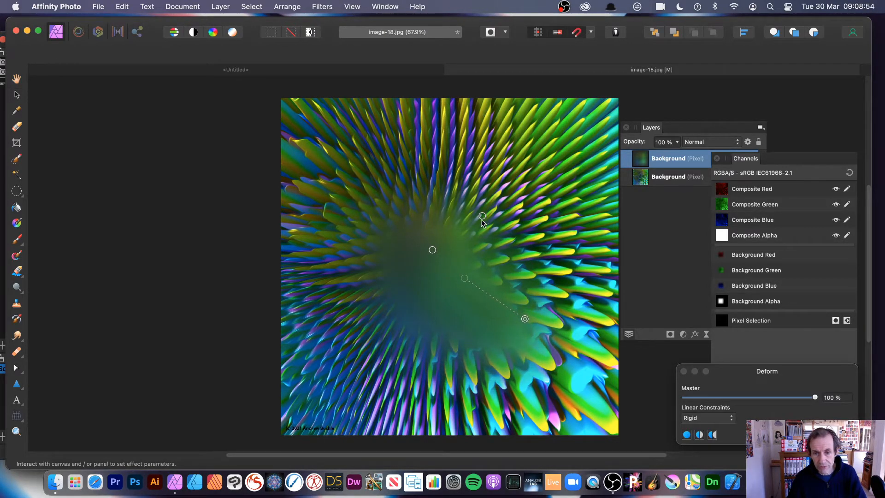
drag(482, 217, 465, 291)
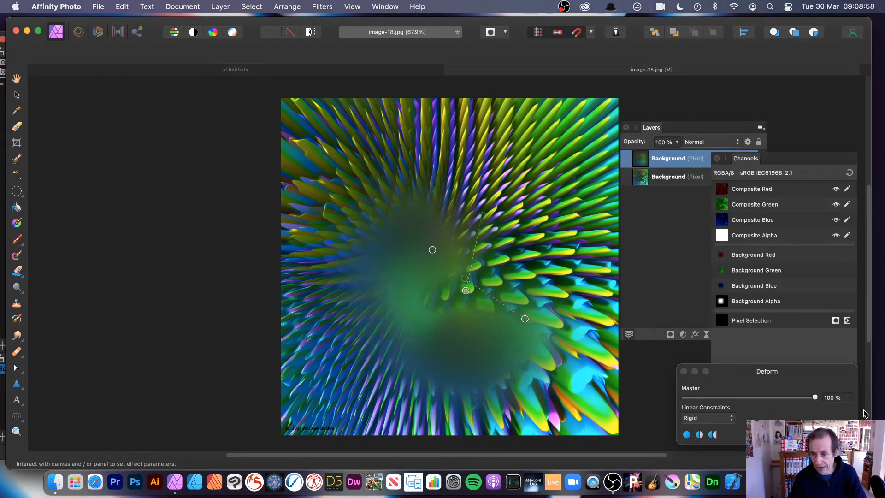
click(838, 435)
Clone the deformed blur layer five times so the copies cover most of the image.
drag(477, 330, 464, 291)
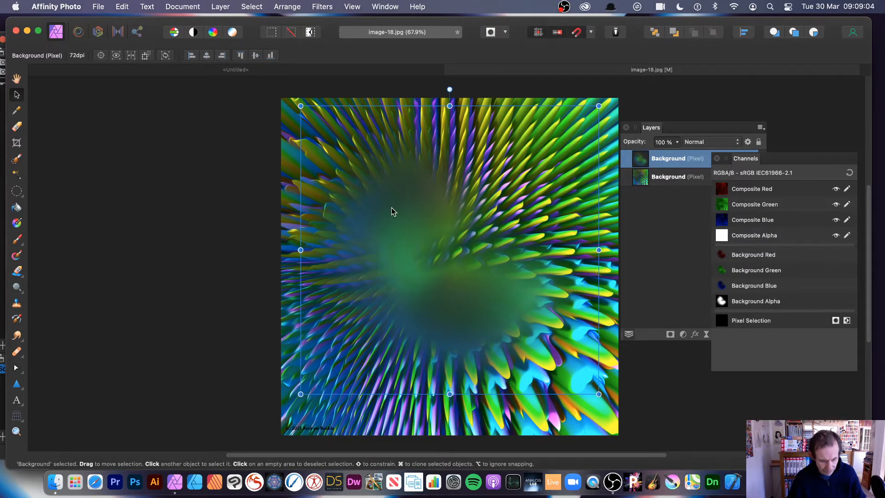
mouse_move(413, 217)
mouse_down()
mouse_move(493, 198)
mouse_move(521, 168)
mouse_move(412, 114)
mouse_up()
mouse_move(455, 194)
mouse_down()
mouse_move(374, 226)
mouse_move(380, 277)
mouse_move(368, 405)
mouse_move(470, 350)
mouse_move(456, 362)
mouse_up()
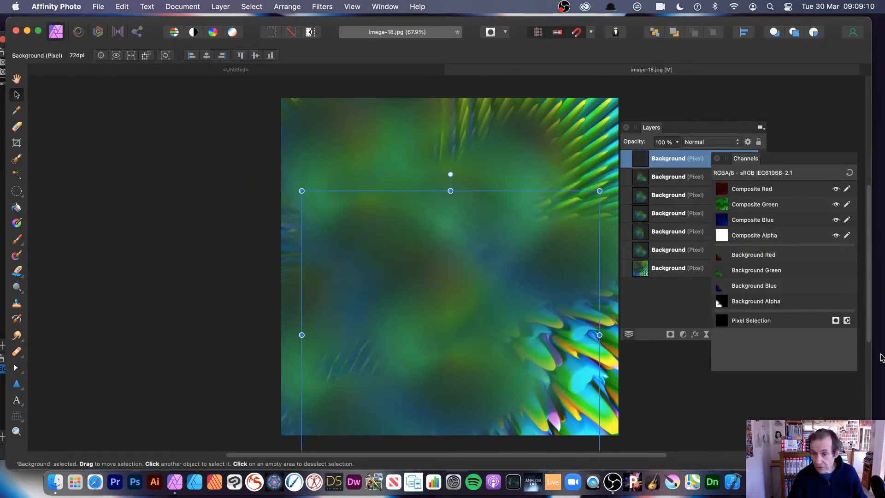
Add a Pillow bevel with 49 px radius, -165.7° azimuth and 84.4° elevation to the topmost blur layer, and clone it across the image.
click(670, 315)
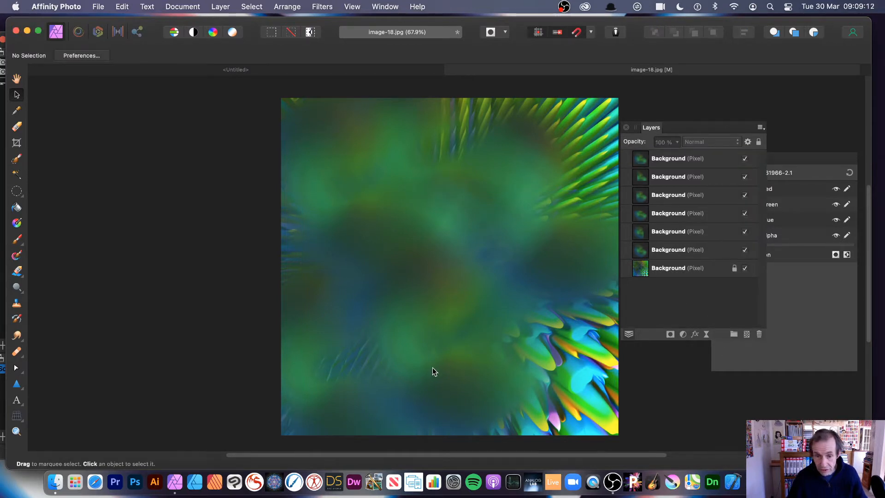
click(696, 336)
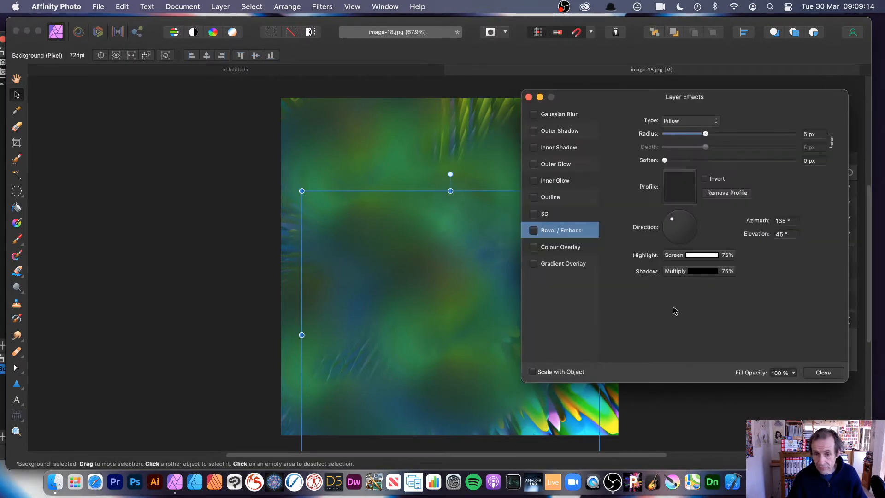
click(534, 231)
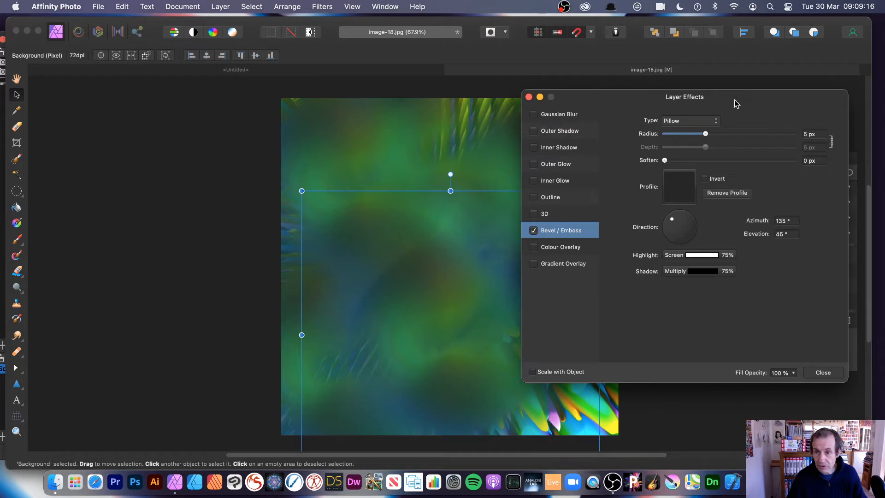
drag(714, 137, 779, 141)
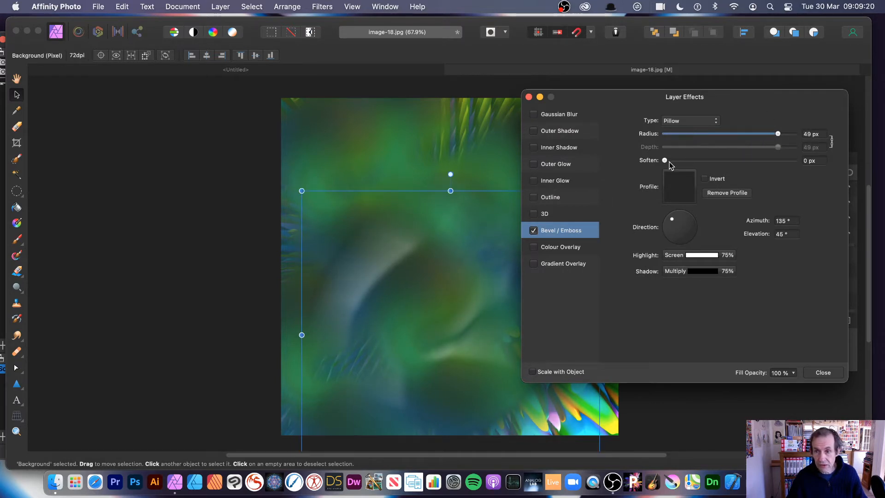
drag(672, 219, 677, 229)
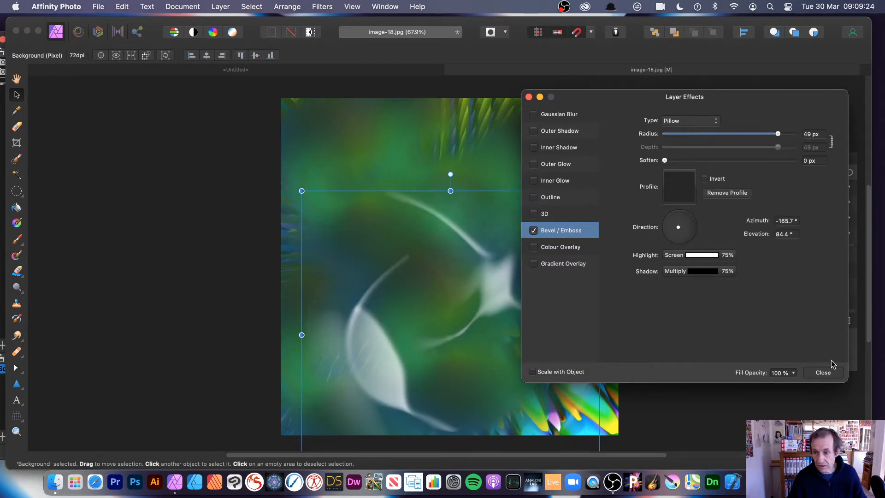
click(825, 371)
mouse_move(493, 284)
mouse_down()
mouse_move(442, 168)
mouse_move(628, 277)
mouse_up()
drag(544, 259, 425, 332)
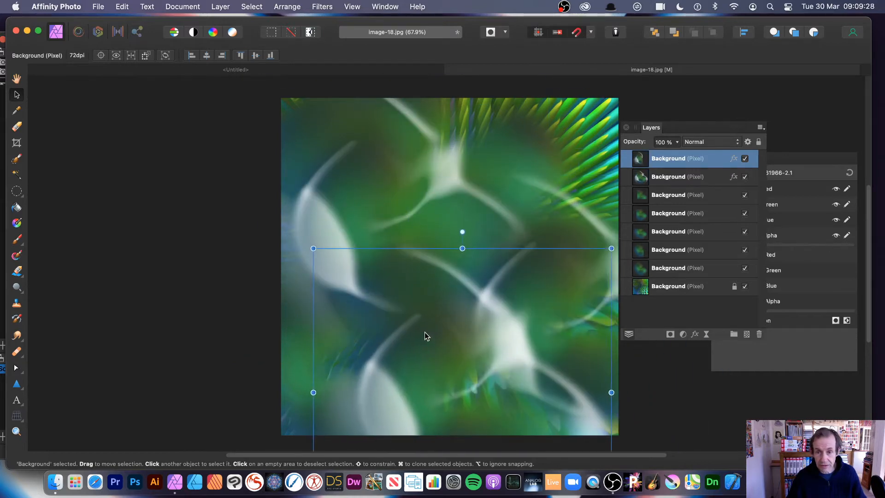
Undo the clones, bevel, deformation, blur and duplication until only the original Background layer is left.
key(super+z)
key(super+z)
key(super+z)
key(super+z)
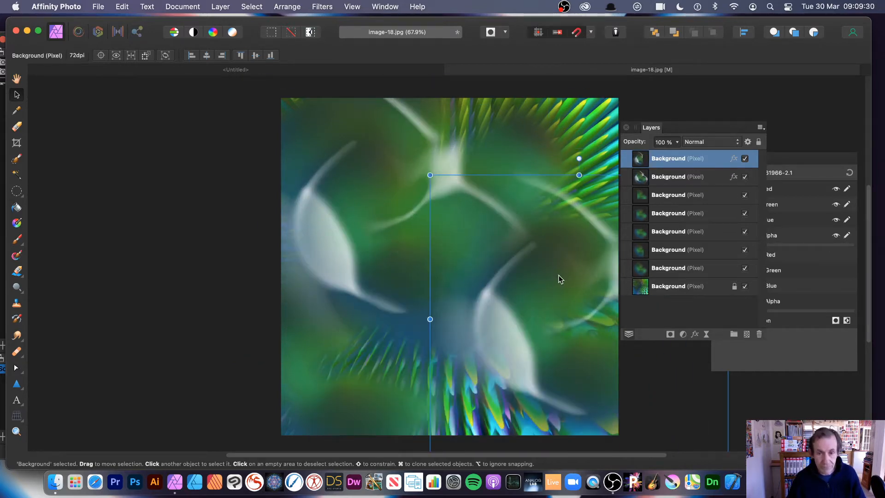
key(super+z)
key(super+z)
key(super+z)
key(super+z)
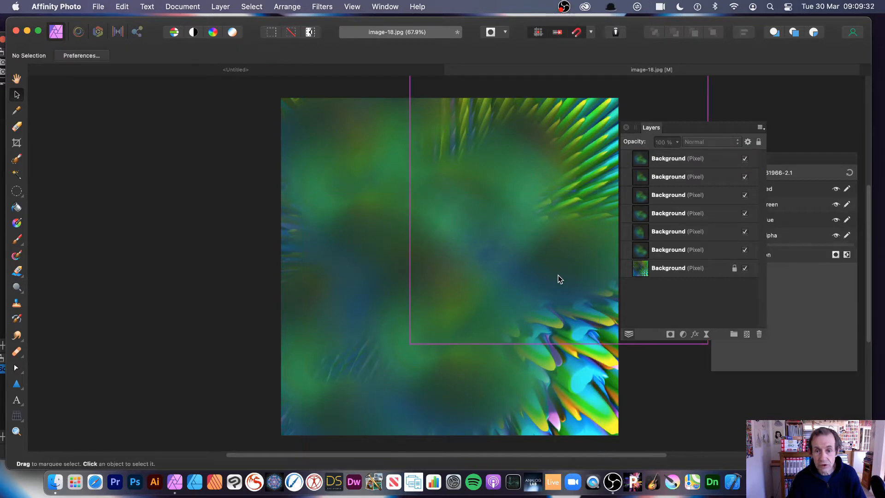
key(super+z)
key(super+z)
key(super+z)
key(super+z)
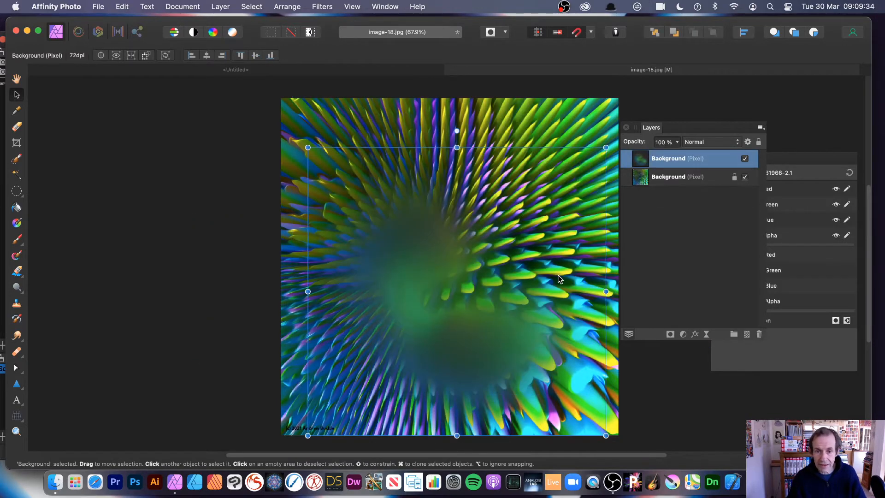
key(super+z)
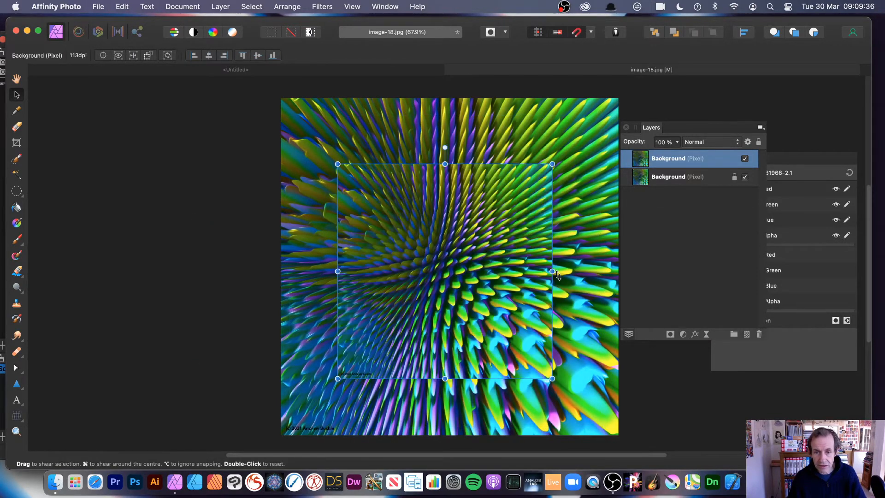
key(super+z)
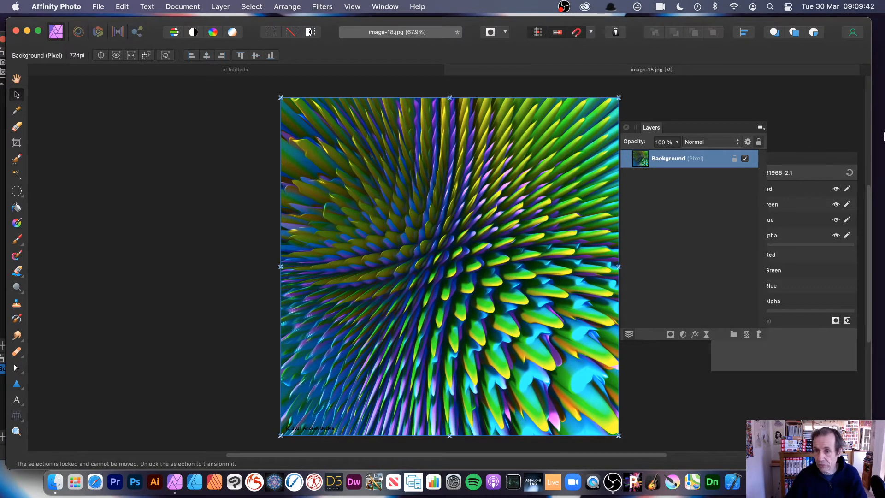
Isolate the Composite Red channel and apply a Box Blur with a radius of about 661.1 px to it.
click(793, 160)
alt+click(729, 190)
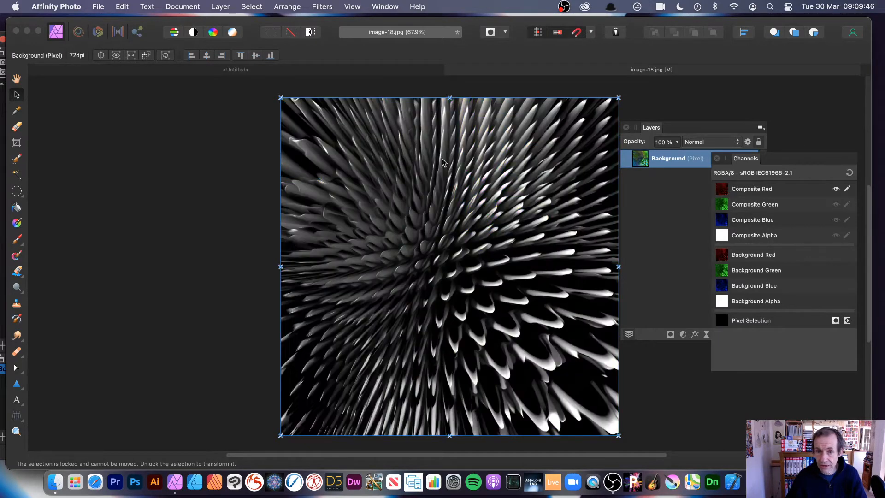
click(321, 6)
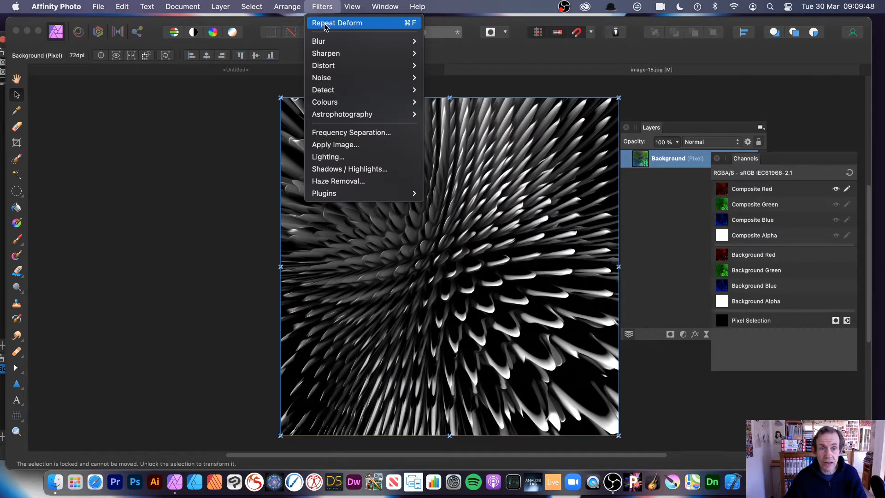
mouse_move(364, 42)
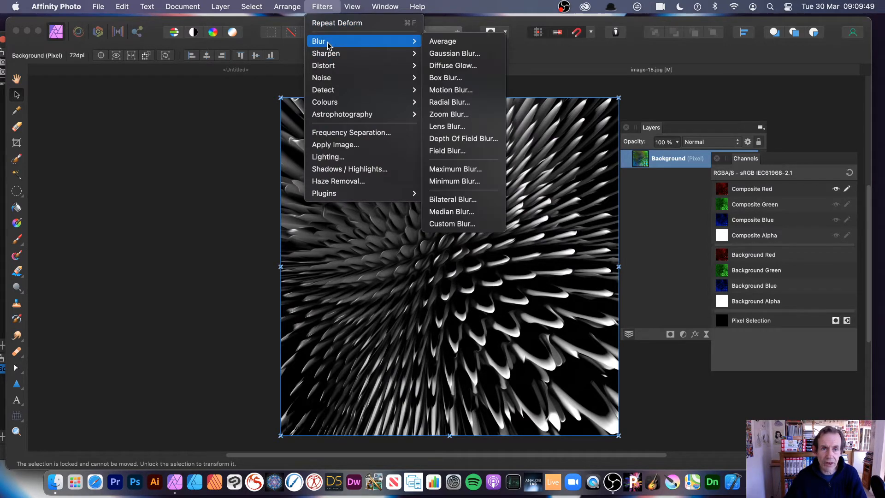
click(458, 80)
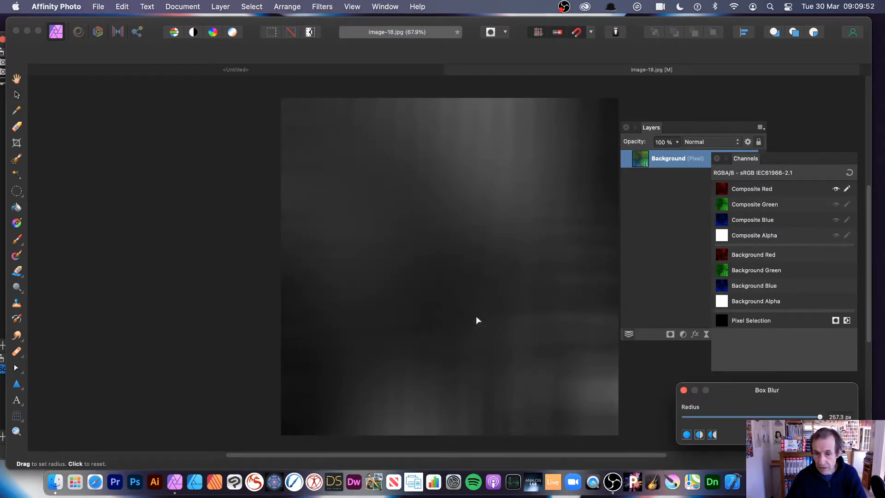
drag(477, 318, 551, 304)
click(837, 435)
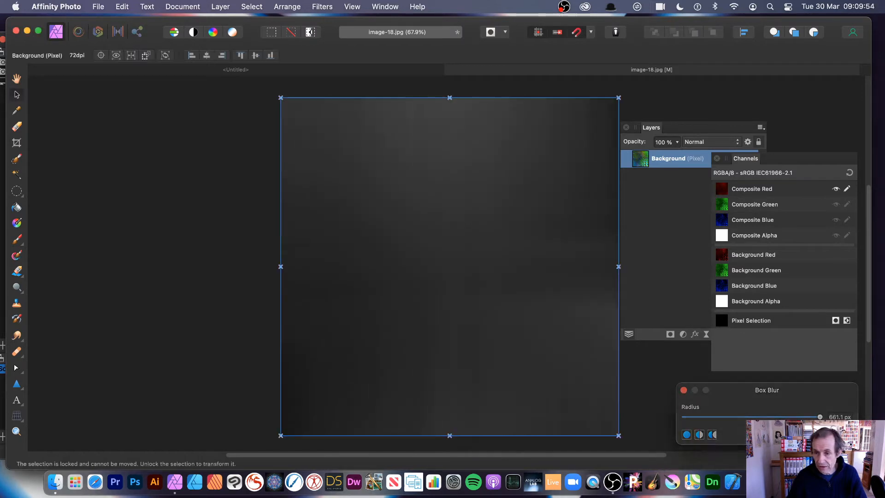
Isolate the Composite Green channel, apply a Box Blur with a radius of about 121.3 px, and reset the channels to full colour.
alt+click(756, 208)
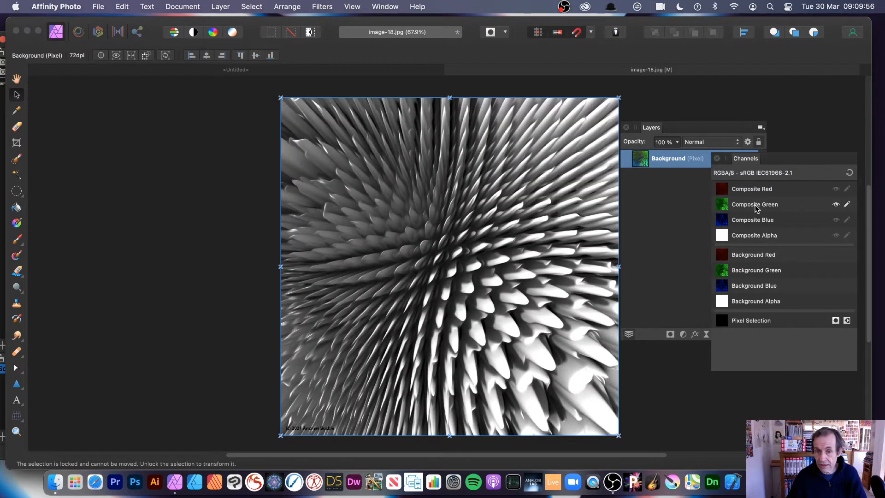
click(327, 7)
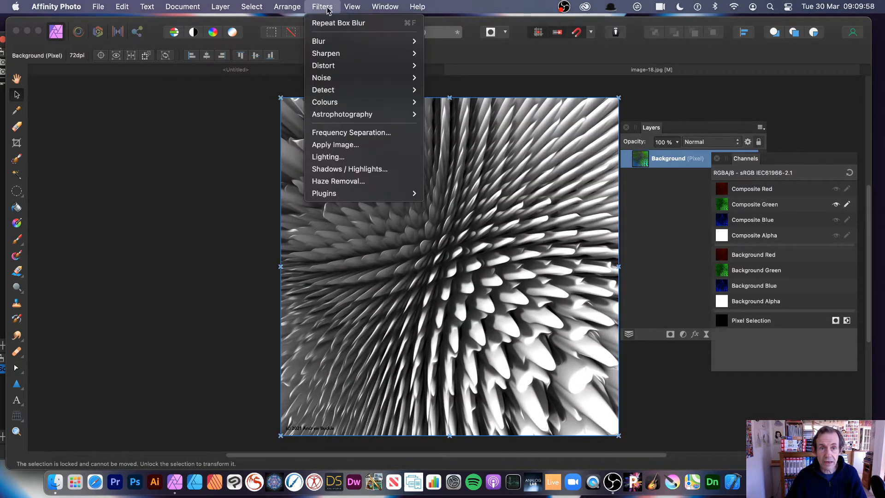
mouse_move(322, 41)
click(456, 78)
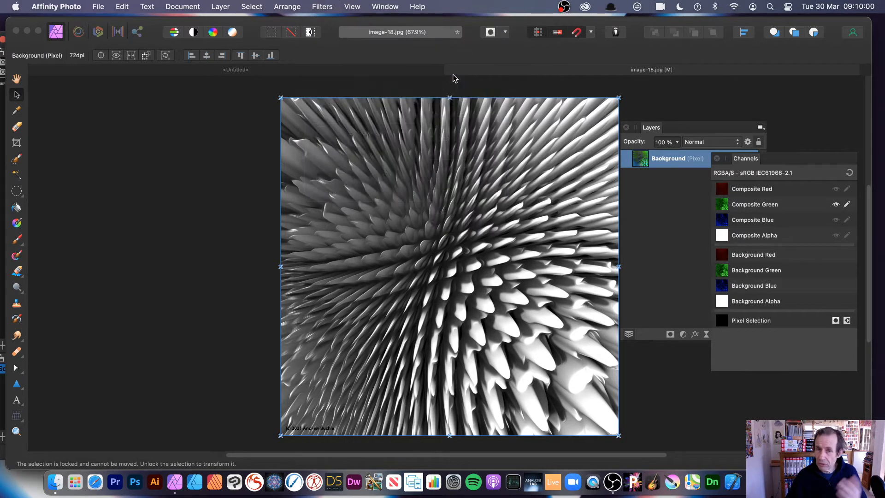
drag(514, 207, 516, 229)
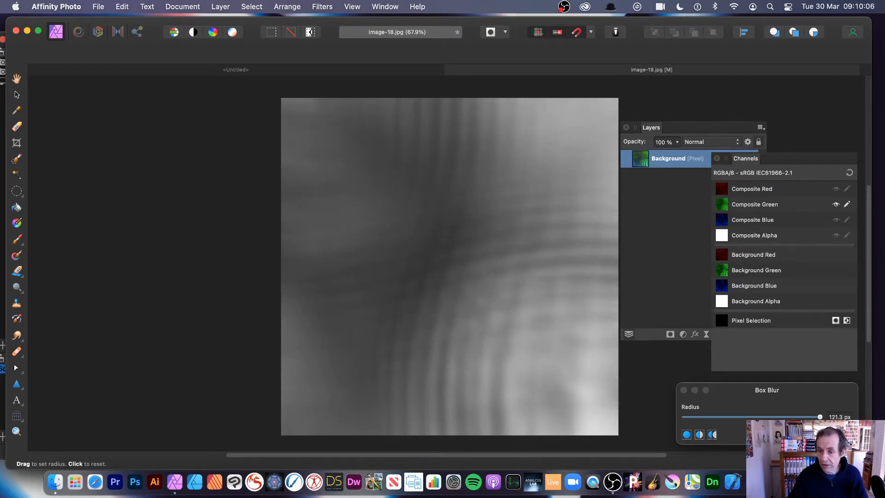
key(v)
click(850, 174)
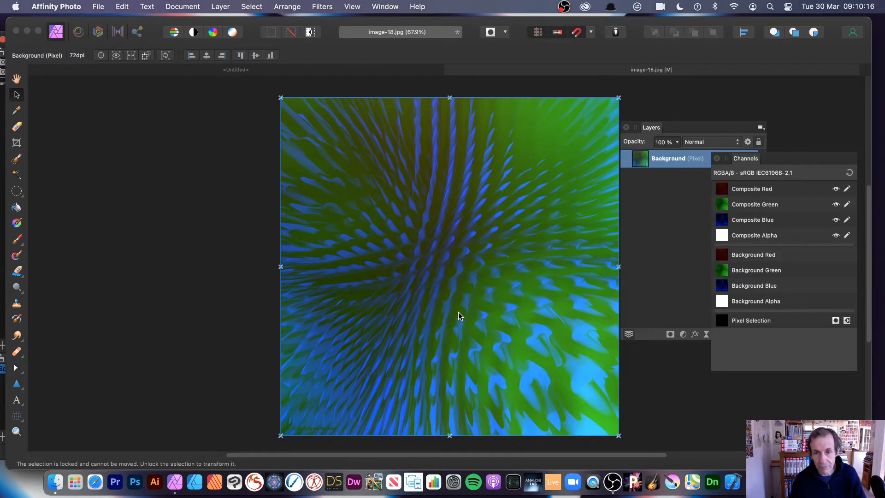
Undo the green and red channel blurs, reset the channels and select the Background layer.
key(super+z)
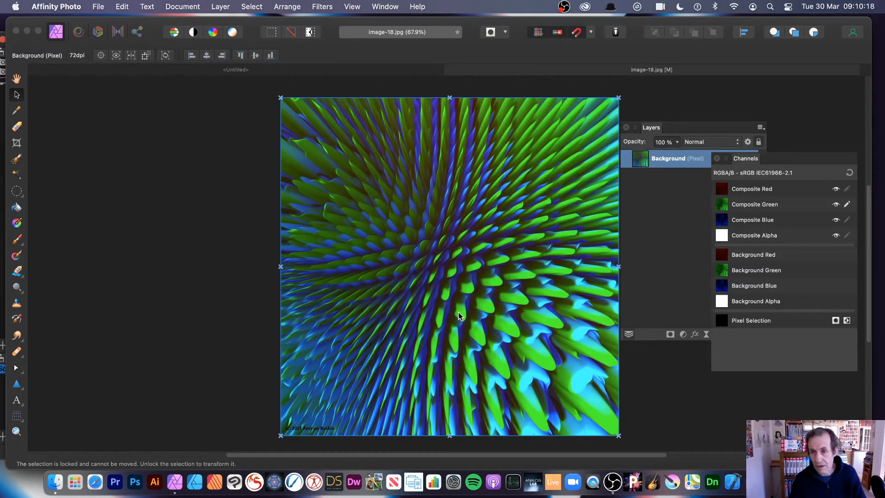
key(super+z)
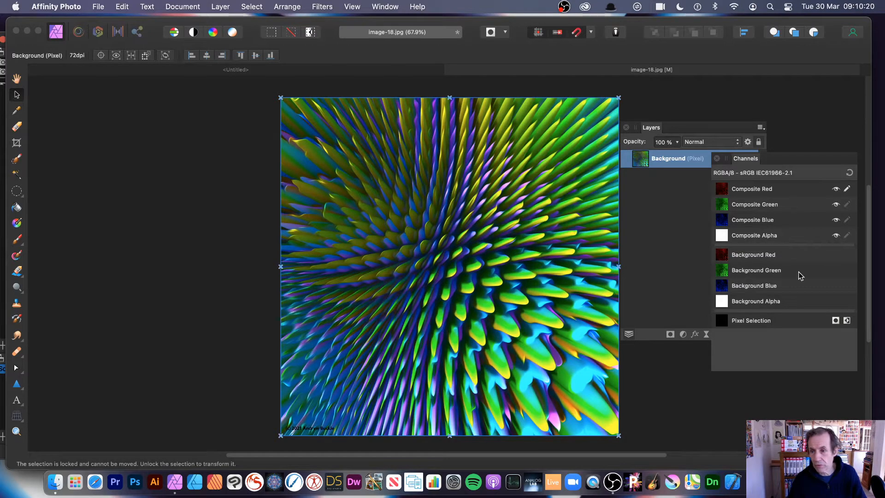
click(849, 173)
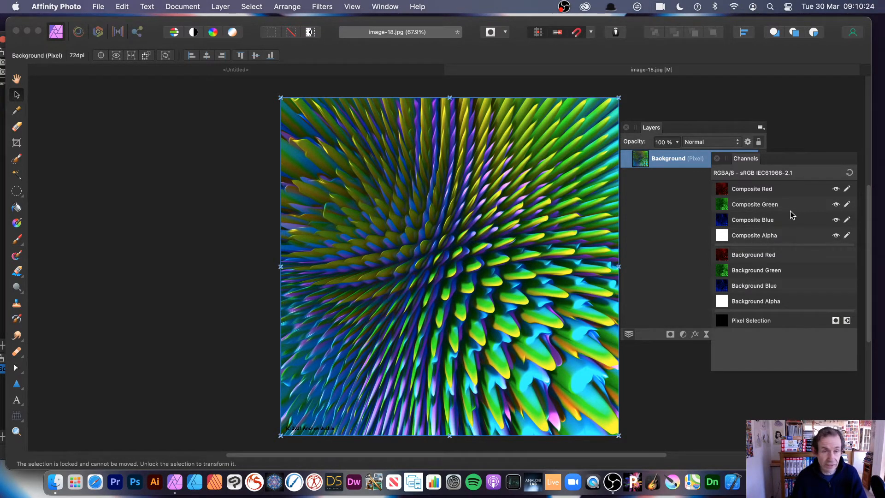
click(665, 201)
click(671, 162)
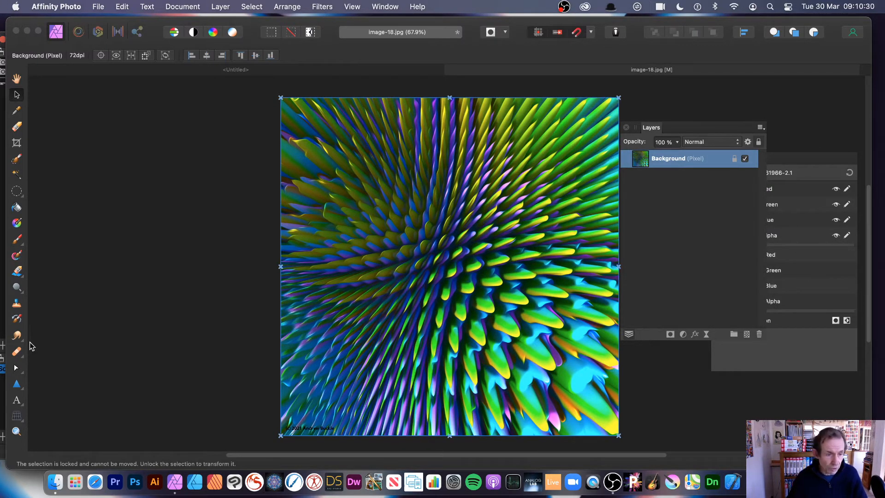
Select a circular area around the middle of the image with the Elliptical Marquee, drawn from its centre.
click(17, 193)
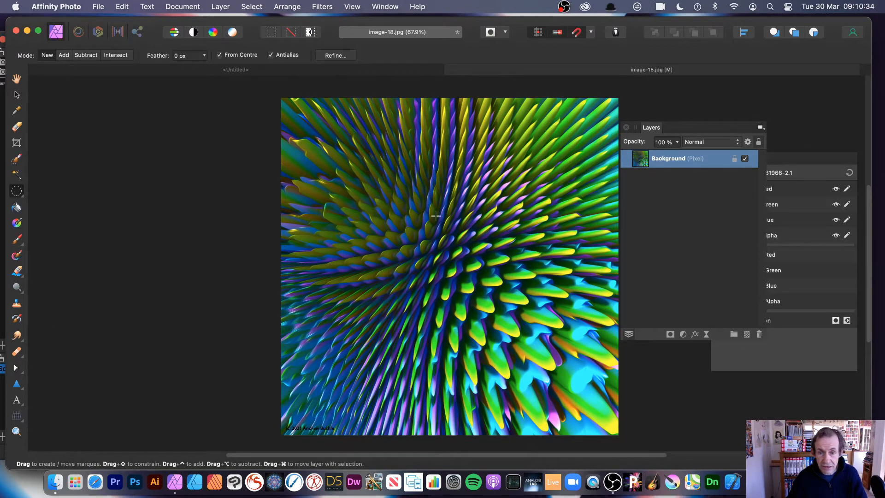
drag(440, 251, 517, 328)
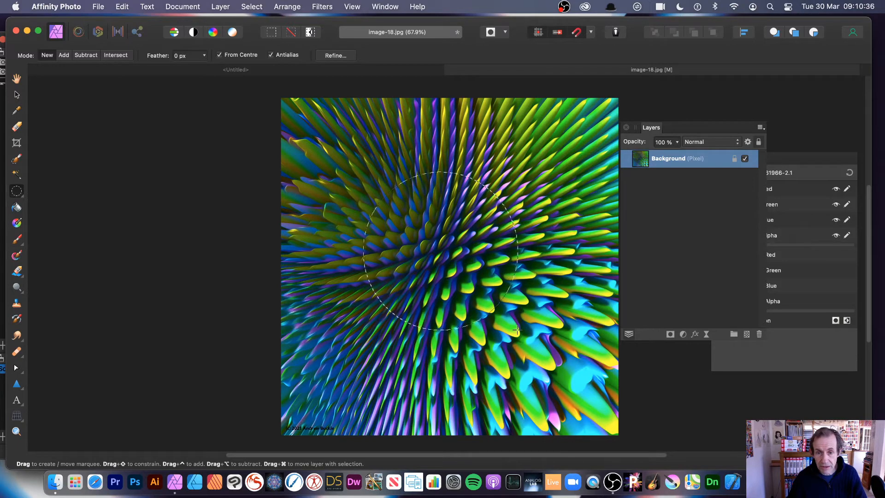
click(322, 7)
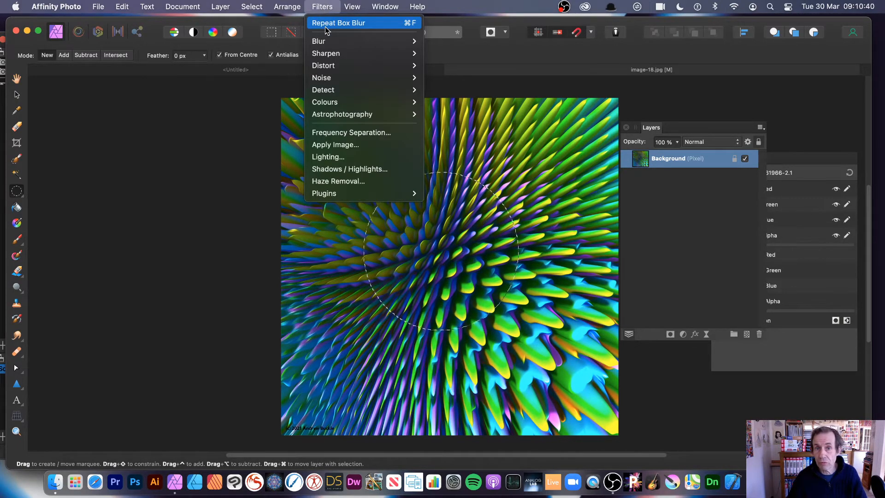
click(326, 27)
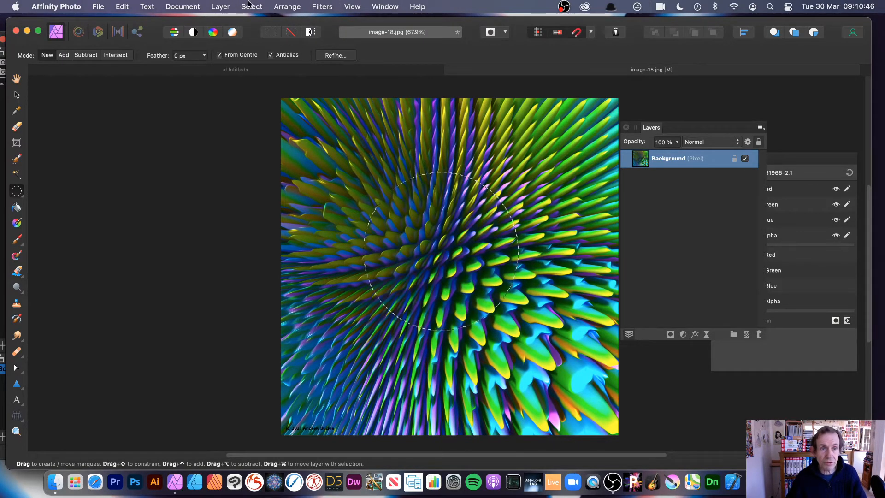
Invert the circular pixel selection and repeat the last Box Blur on the area outside the circle.
click(248, 6)
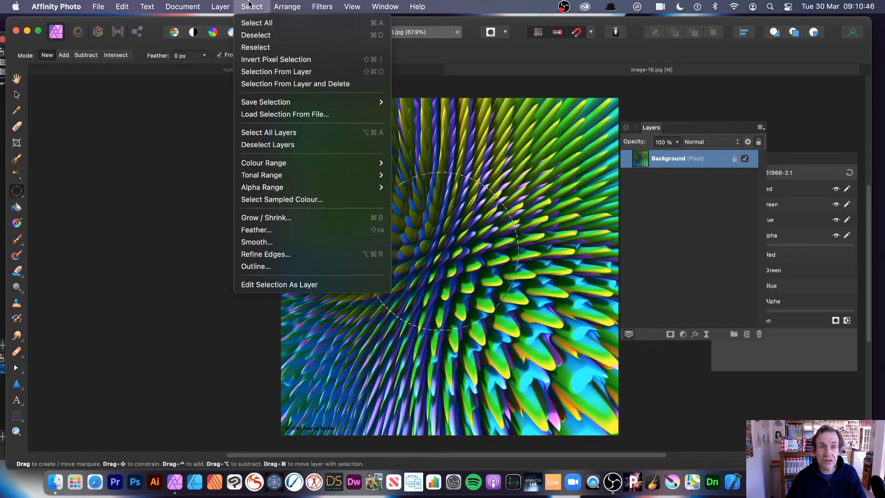
click(272, 60)
click(322, 6)
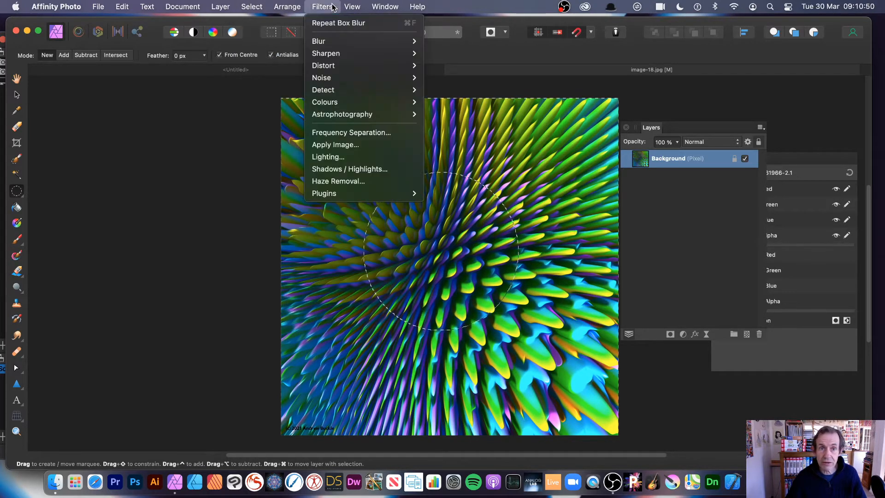
click(334, 24)
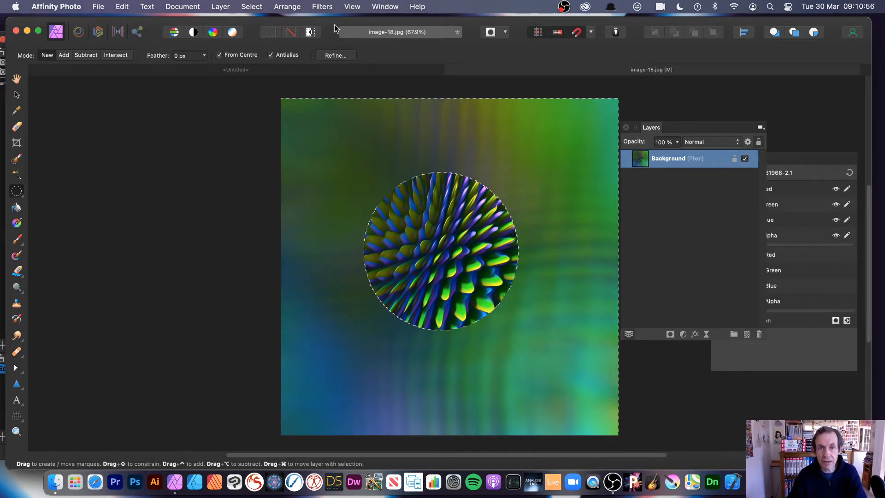
Undo the Box Blur around the circle and the selection inversion.
key(super+z)
key(super+z)
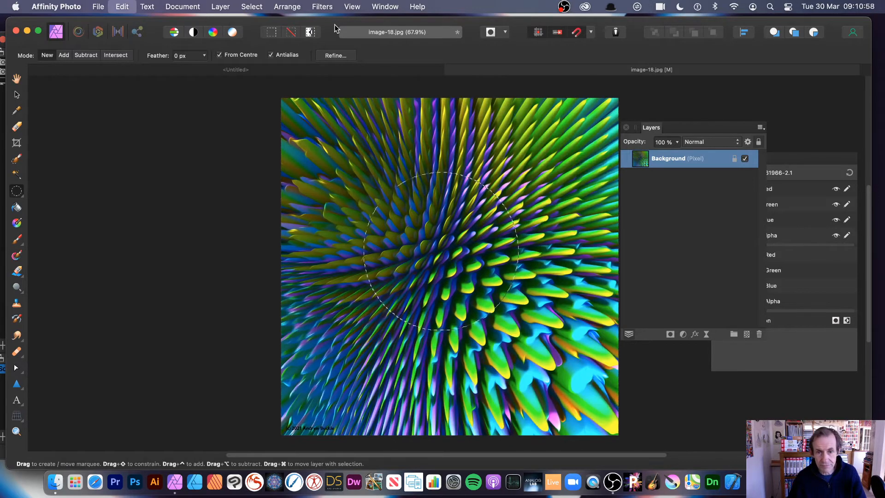
Outline six separate irregular areas across the image with the Freehand Selection Tool in Add mode.
click(18, 195)
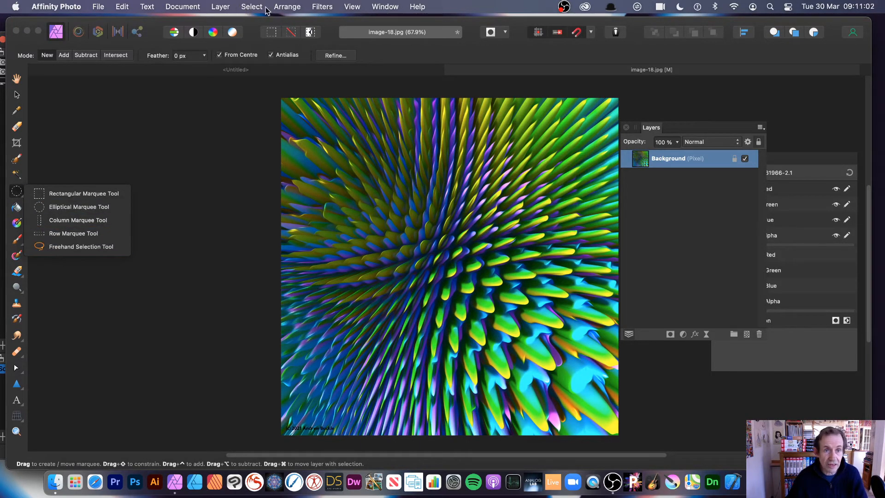
click(73, 247)
mouse_move(462, 153)
mouse_down()
mouse_move(461, 289)
mouse_move(475, 166)
mouse_move(463, 154)
mouse_up()
click(142, 56)
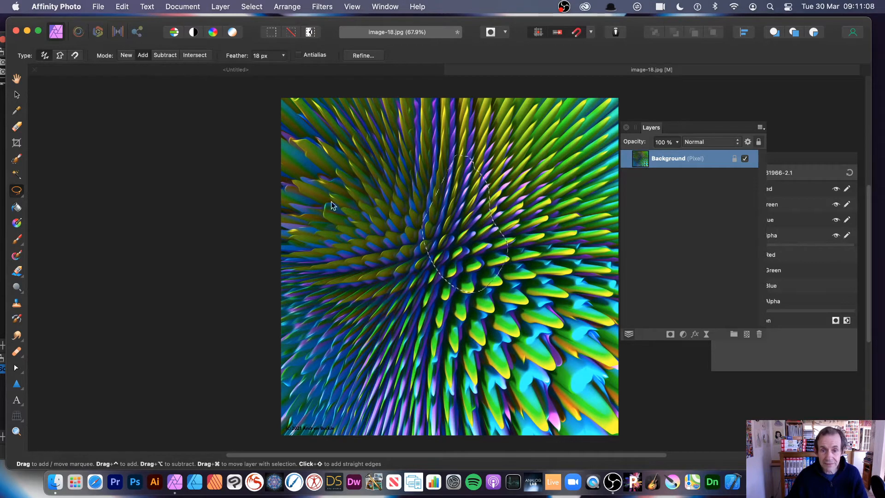
drag(391, 302, 451, 329)
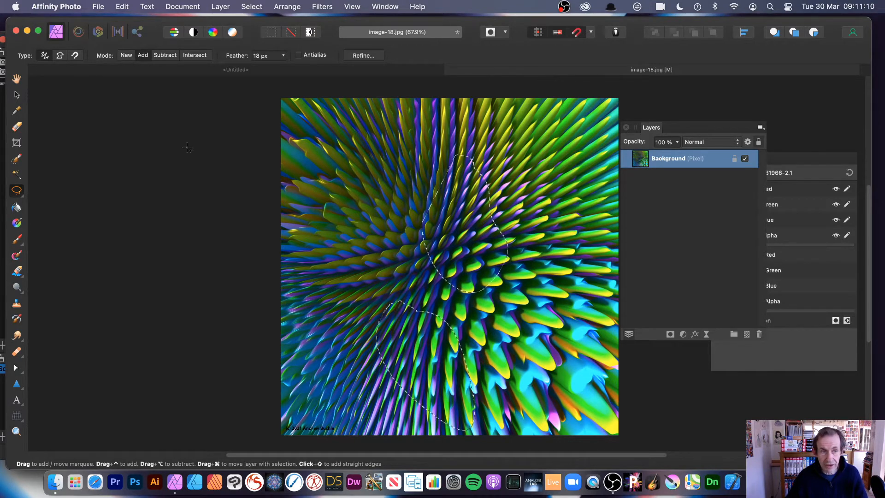
mouse_move(346, 199)
mouse_down()
mouse_move(340, 271)
mouse_move(391, 237)
mouse_move(348, 201)
mouse_up()
mouse_move(546, 234)
mouse_down()
mouse_move(595, 326)
mouse_move(558, 230)
mouse_move(549, 230)
mouse_up()
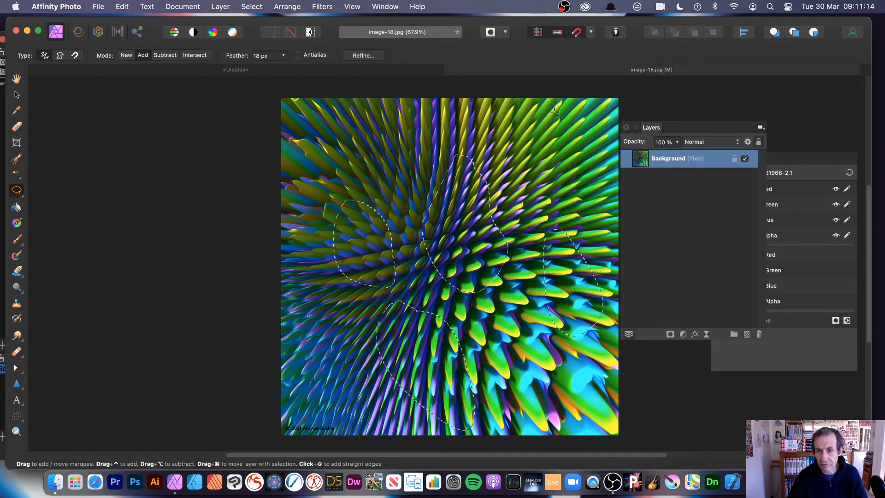
mouse_move(523, 131)
mouse_down()
mouse_move(566, 179)
mouse_move(516, 129)
mouse_up()
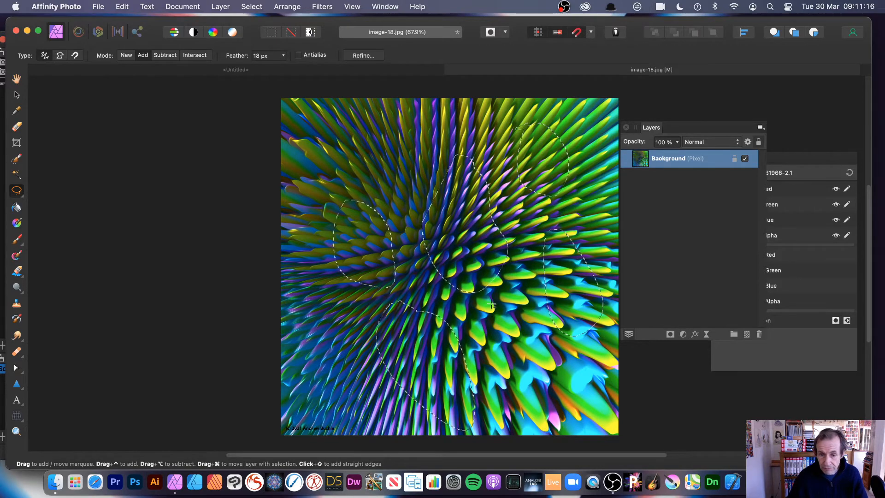
mouse_move(492, 306)
mouse_down()
mouse_move(509, 334)
mouse_move(527, 331)
mouse_move(493, 314)
mouse_up()
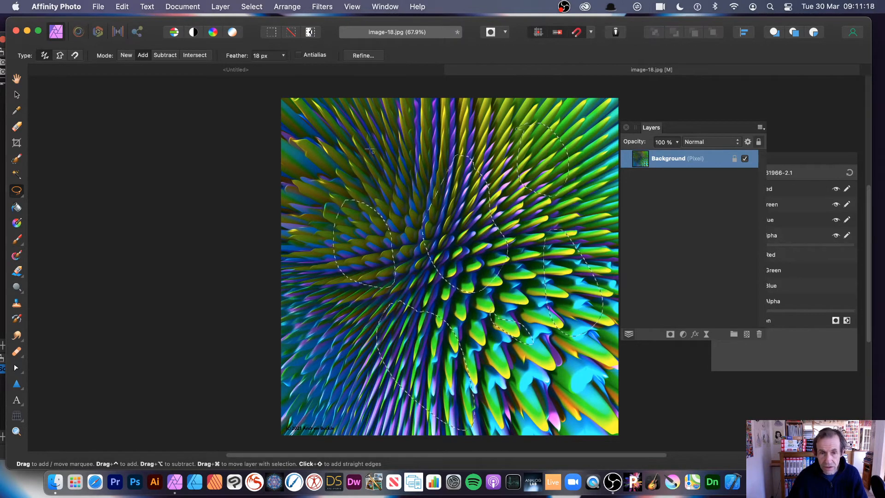
Repeat the Box Blur inside the freehand areas and, after inverting the pixel selection, on the rest of the image.
click(322, 7)
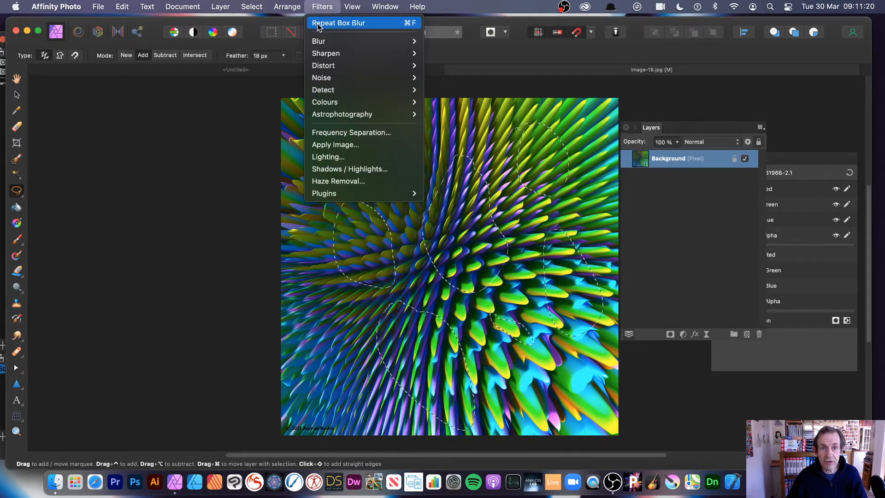
click(319, 24)
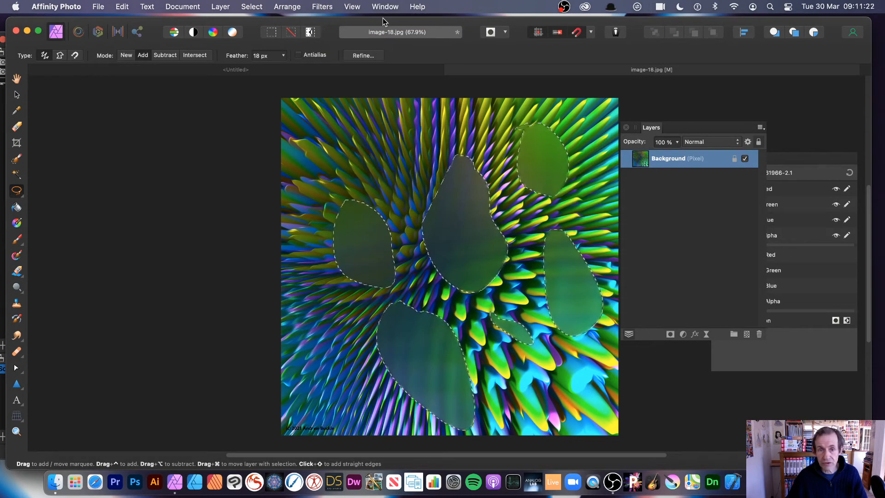
click(252, 6)
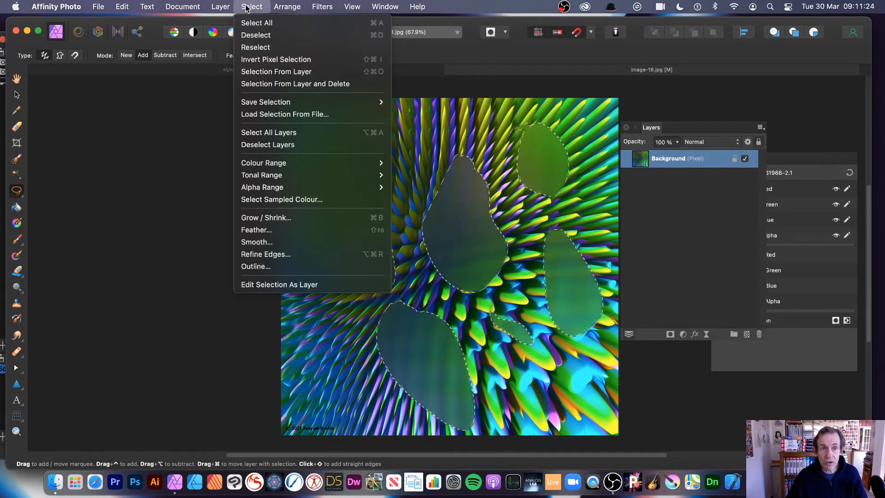
click(277, 59)
click(336, 5)
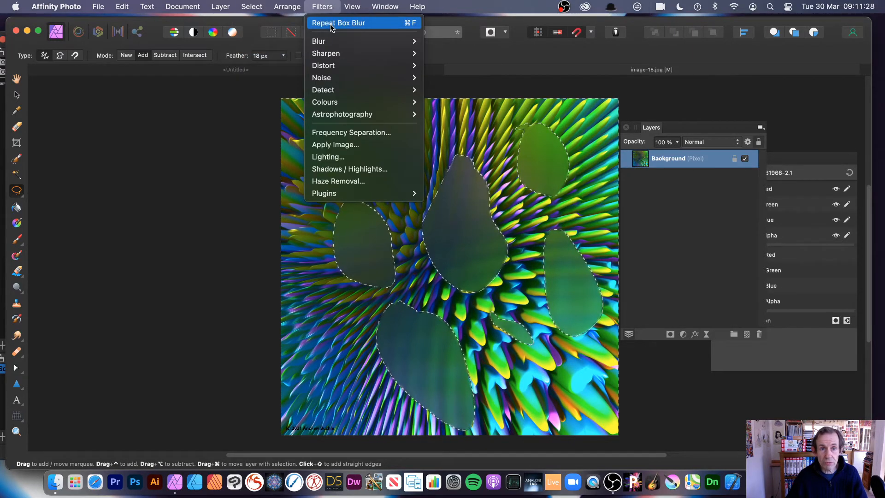
click(331, 24)
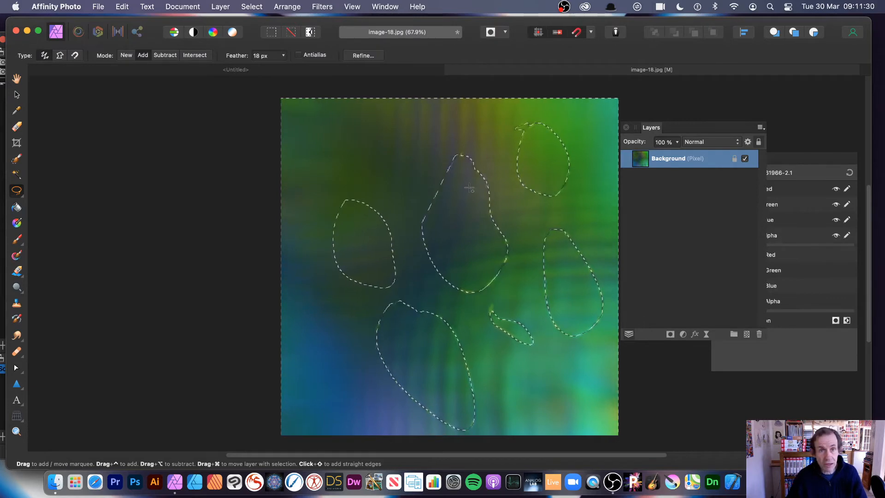
Fade the last Box Blur to 50 % with the Divide blend mode and deselect.
click(220, 6)
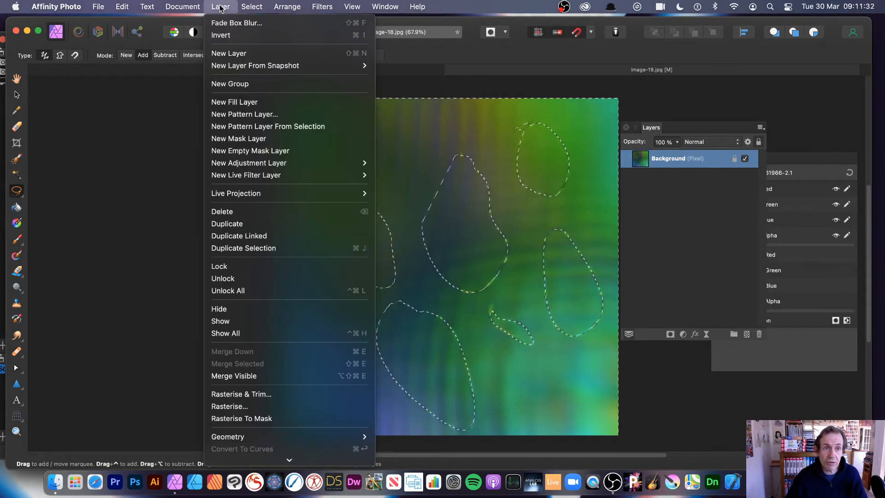
click(230, 21)
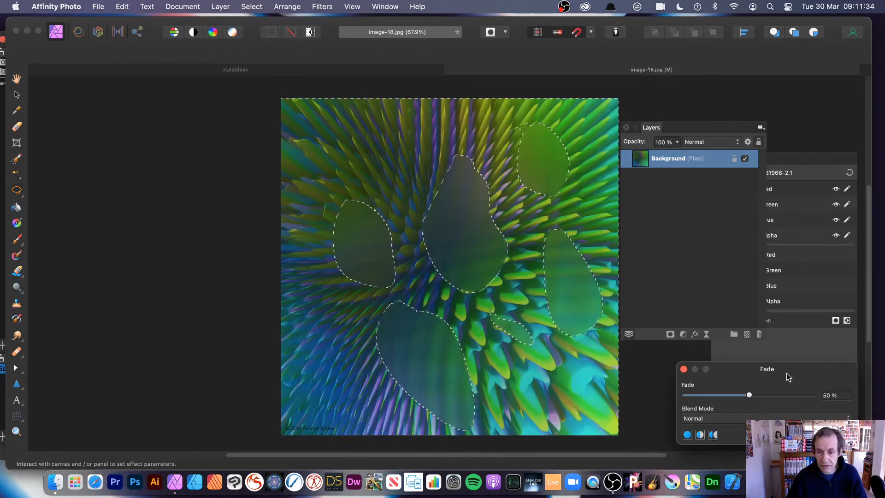
click(738, 418)
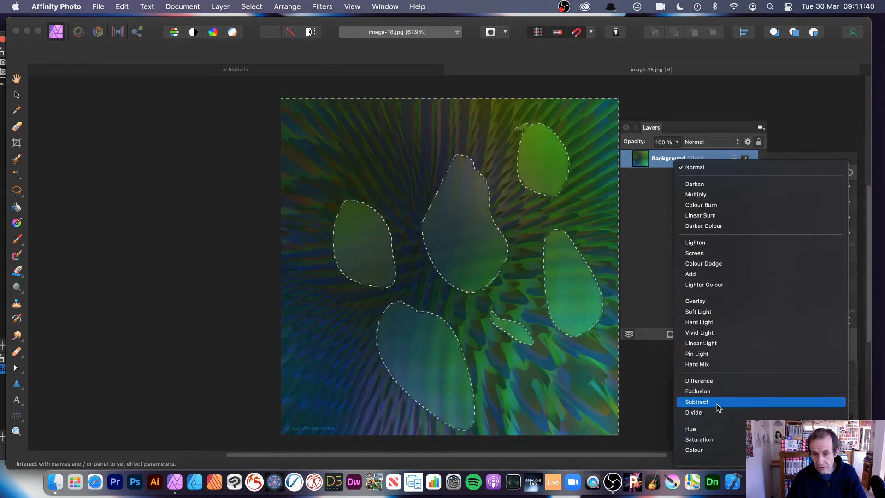
click(719, 418)
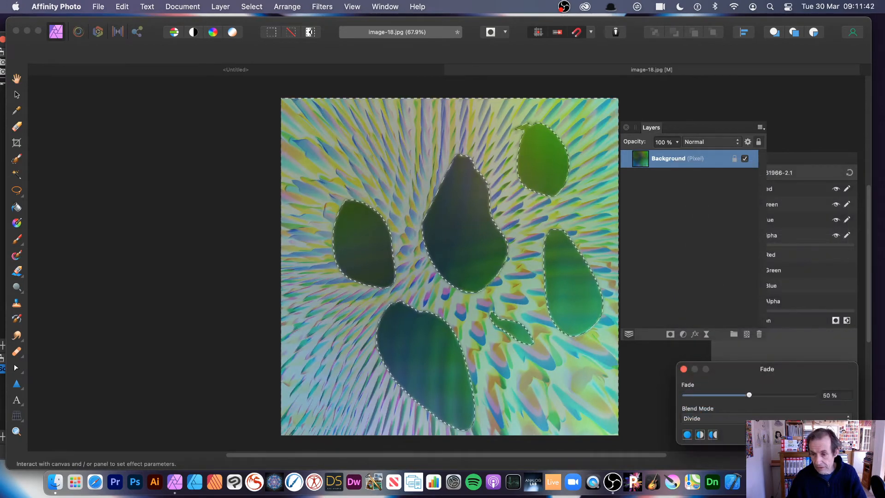
key(Return)
click(252, 7)
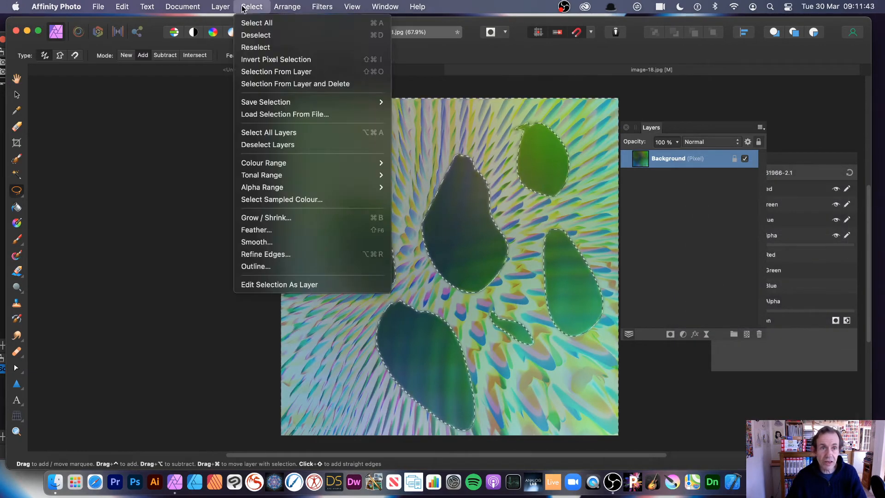
click(247, 38)
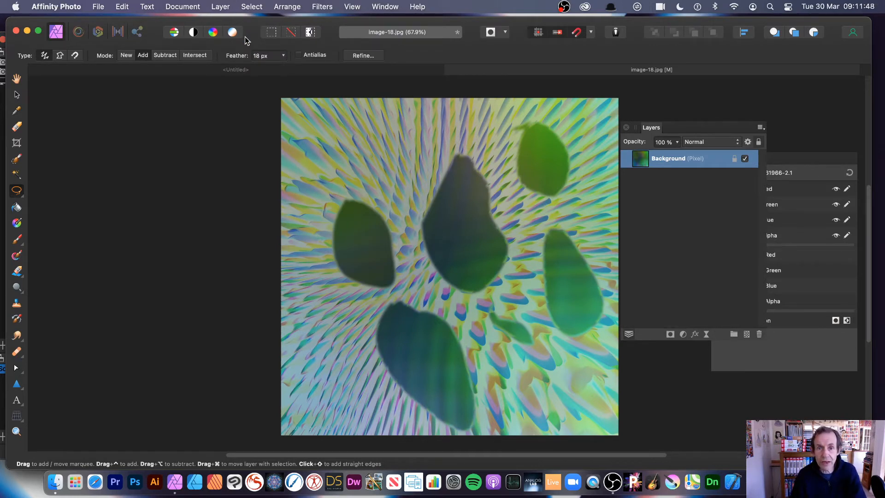
Undo the deselection, fade, repeated blurs and freehand selections until the sharp original image is back.
key(super+z)
key(super+z)
key(super+z)
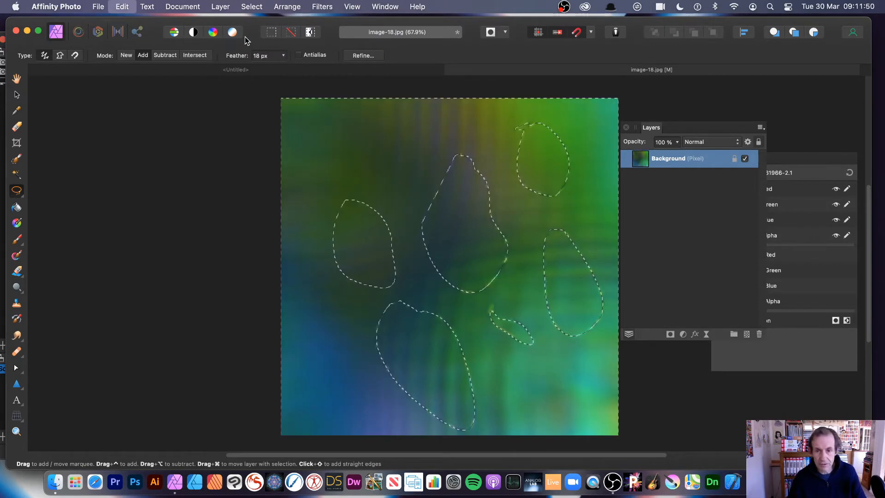
key(super+z)
key(super+z)
key(super+z)
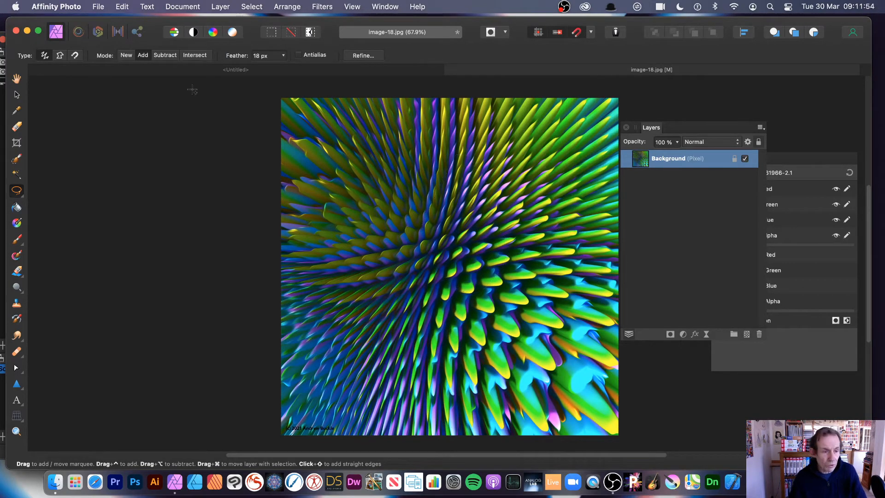
Draw a tall white triangle with a black outline over the image and move it to near the image centre.
click(19, 391)
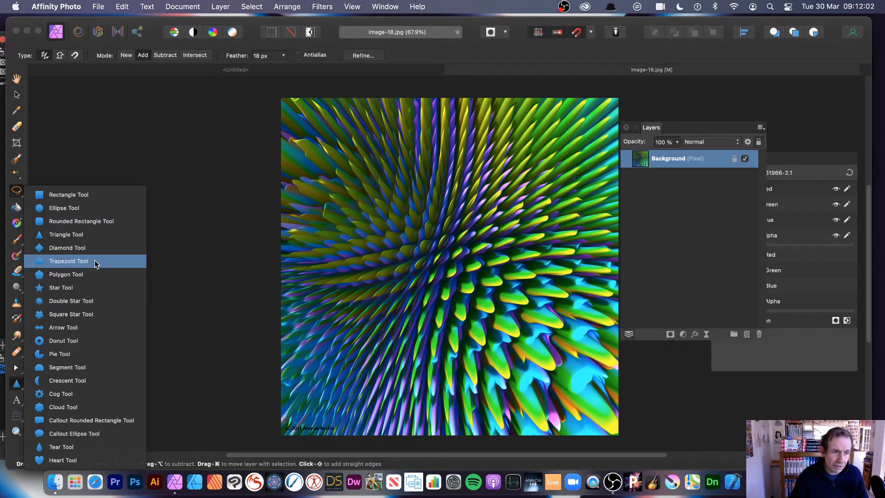
click(95, 235)
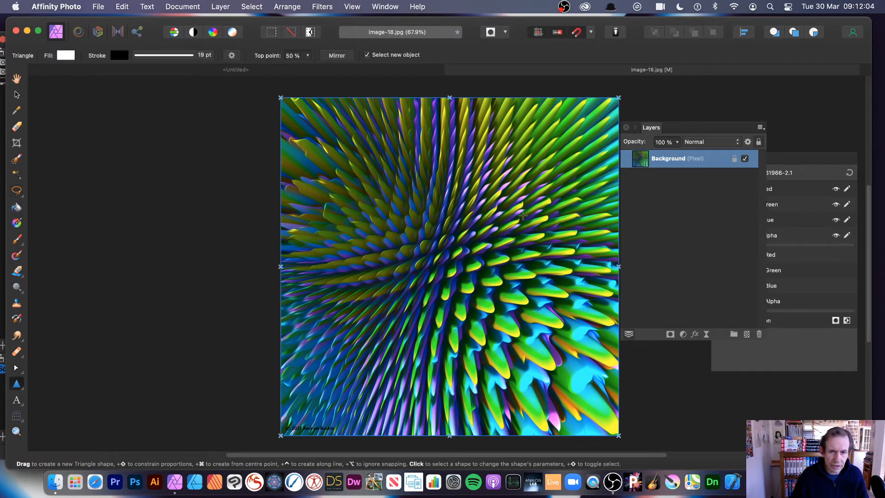
drag(456, 183, 604, 413)
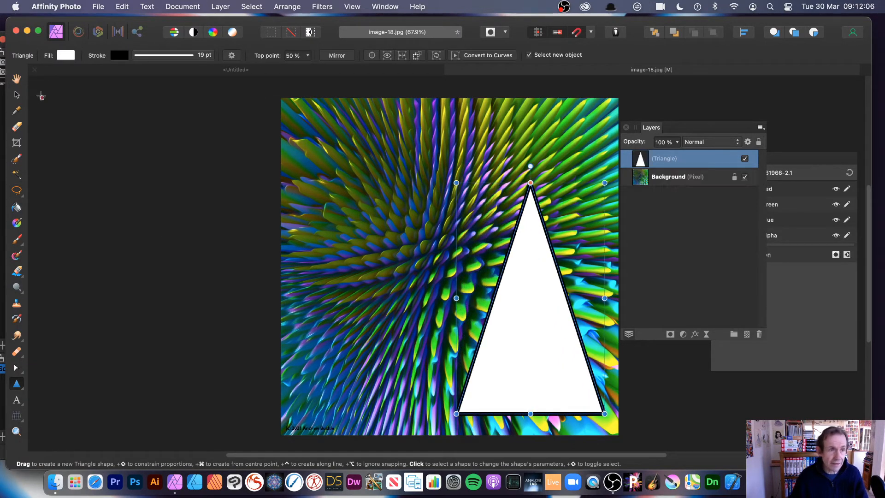
click(21, 96)
drag(524, 306, 421, 249)
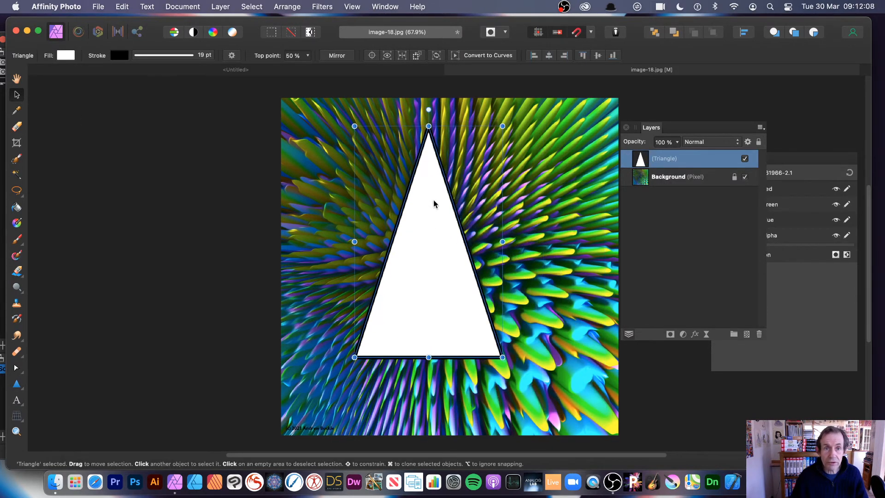
Apply a Box Blur with a radius of about 112.8 px to the triangle layer.
click(322, 6)
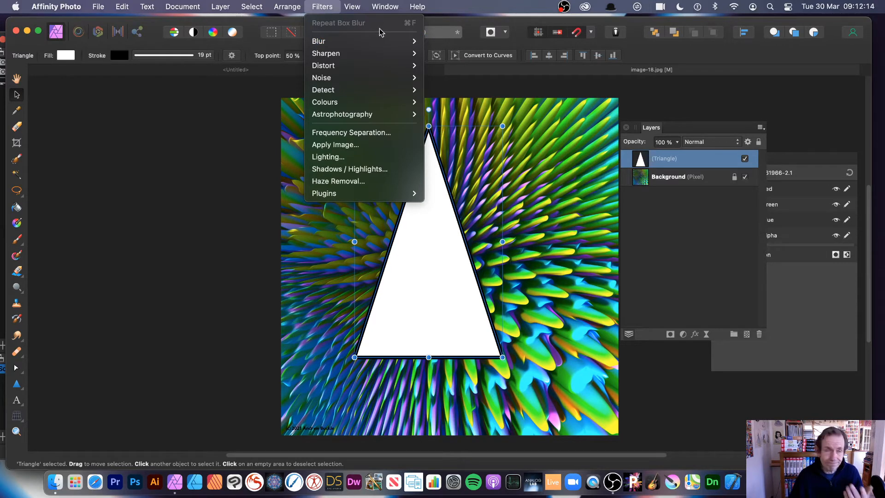
mouse_move(362, 70)
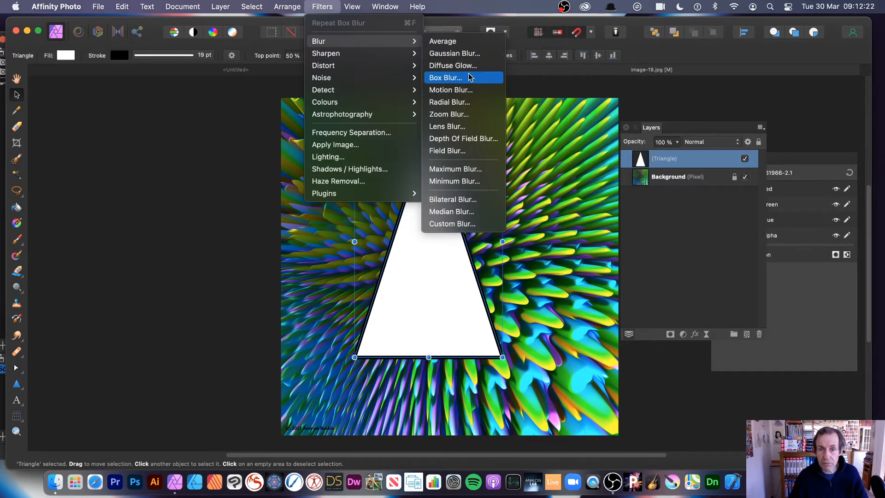
click(445, 77)
drag(451, 282, 435, 298)
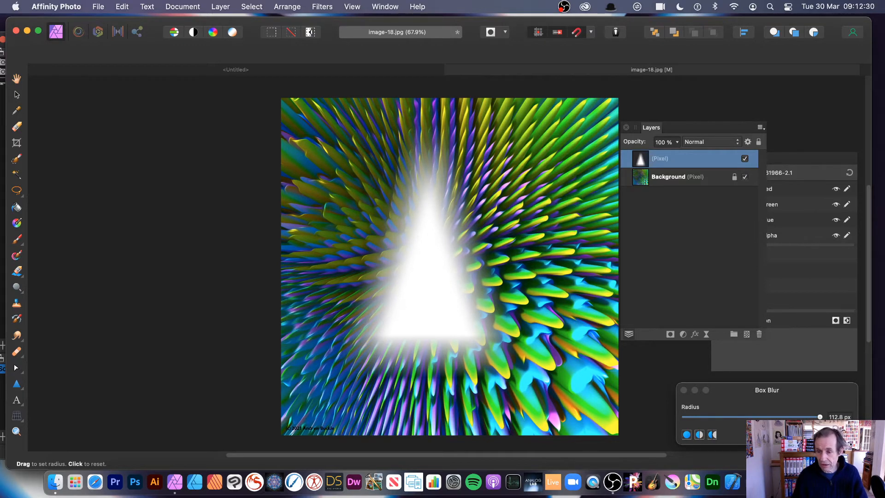
Move the blurred triangle slightly downward with the Move Tool and undo the move.
key(v)
mouse_move(452, 304)
mouse_down()
mouse_move(438, 301)
mouse_move(530, 372)
mouse_move(550, 338)
mouse_move(439, 340)
mouse_up()
key(super+z)
key(super+z)
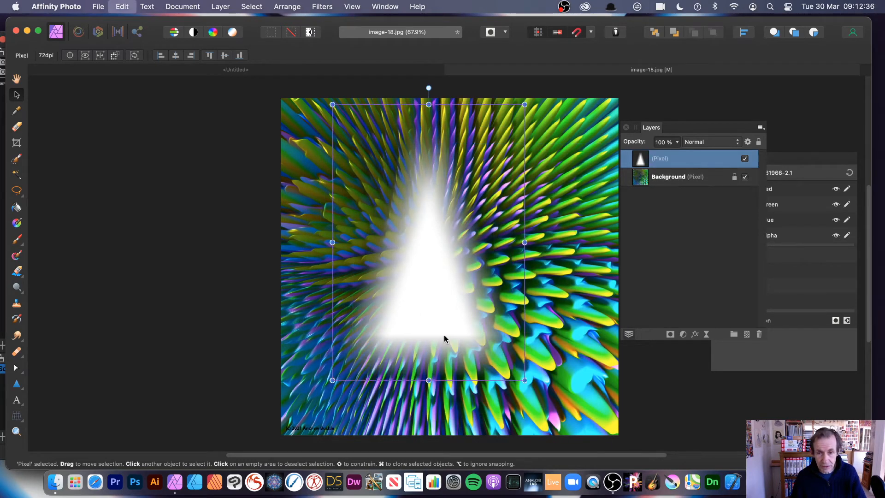
Undo the triangle and its blur, and add the art text "AB" on the image.
key(super+z)
key(super+z)
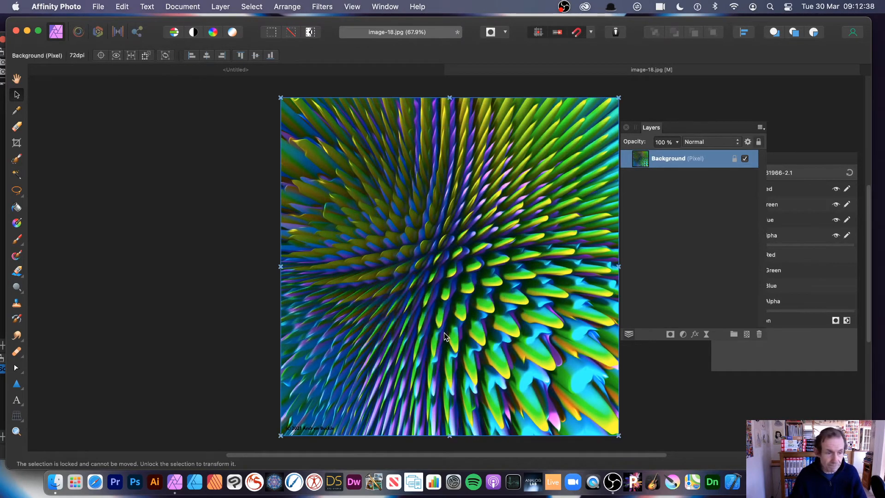
click(16, 400)
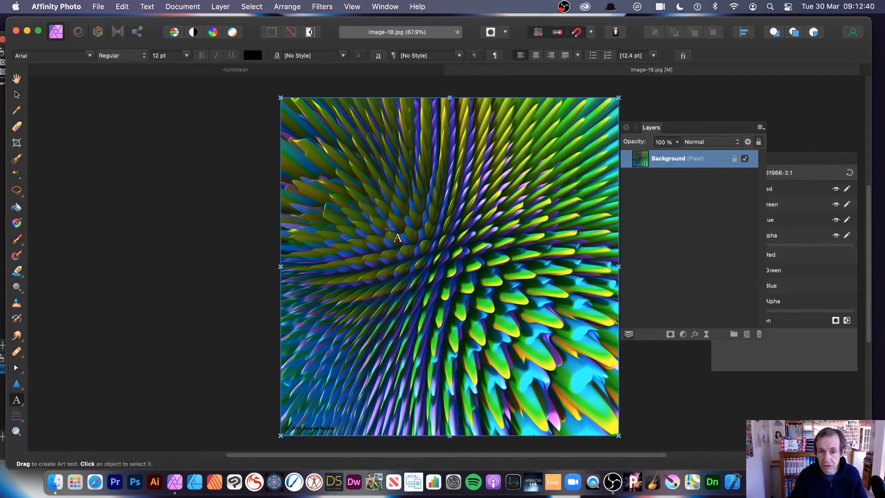
click(390, 228)
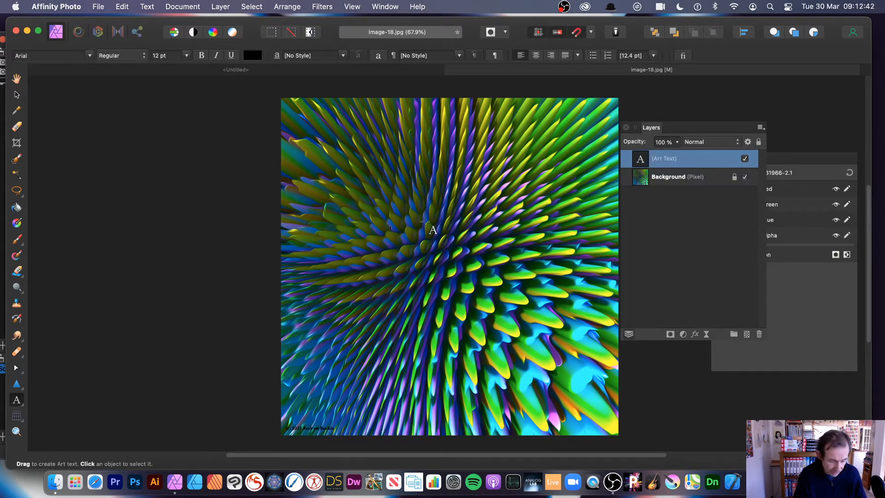
text(AB)
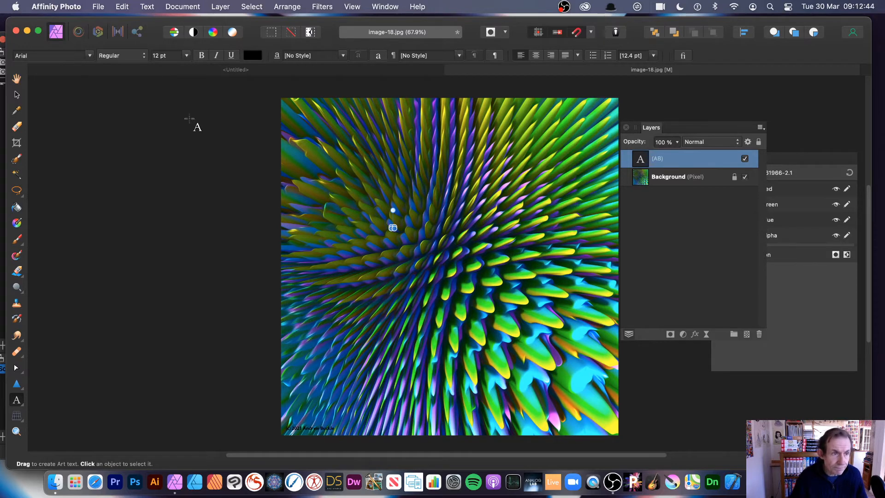
Enlarge the AB text to about 943.9 pt and move it to the middle of the image.
click(16, 94)
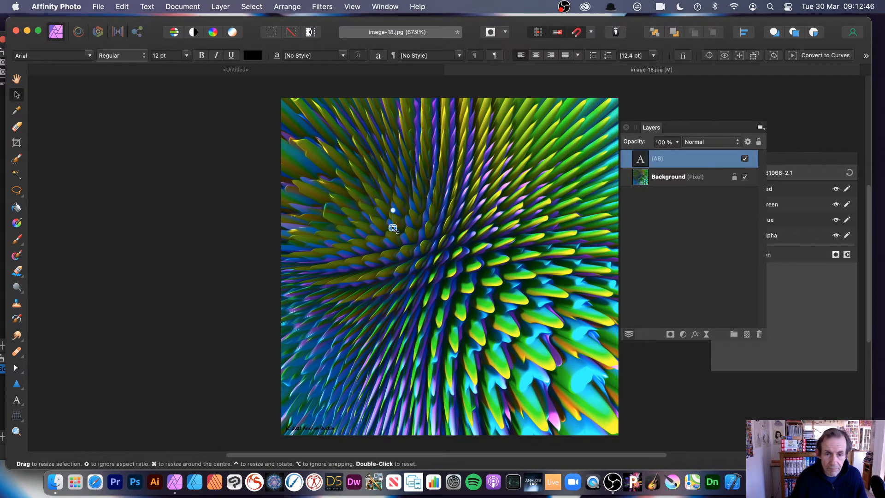
drag(393, 232, 619, 354)
drag(554, 293, 509, 269)
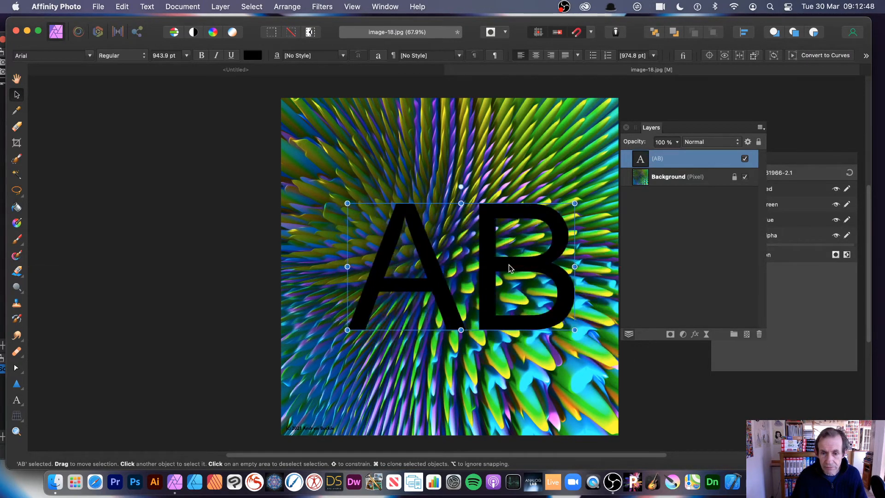
Apply a Box Blur with a radius of about 65.1 px to the AB text layer and undo the blur.
click(322, 6)
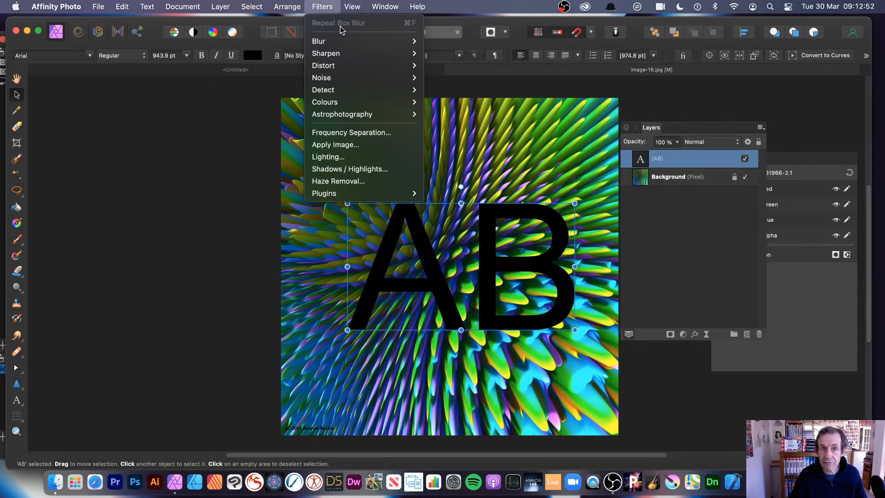
mouse_move(339, 41)
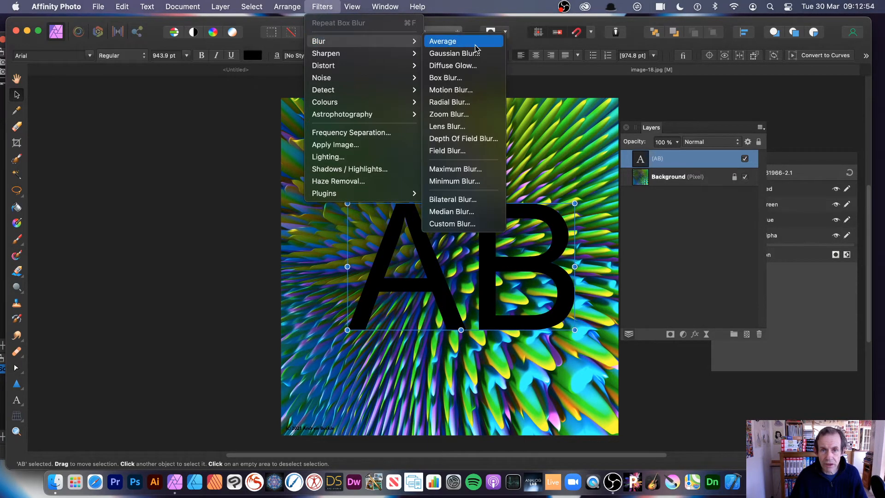
click(469, 79)
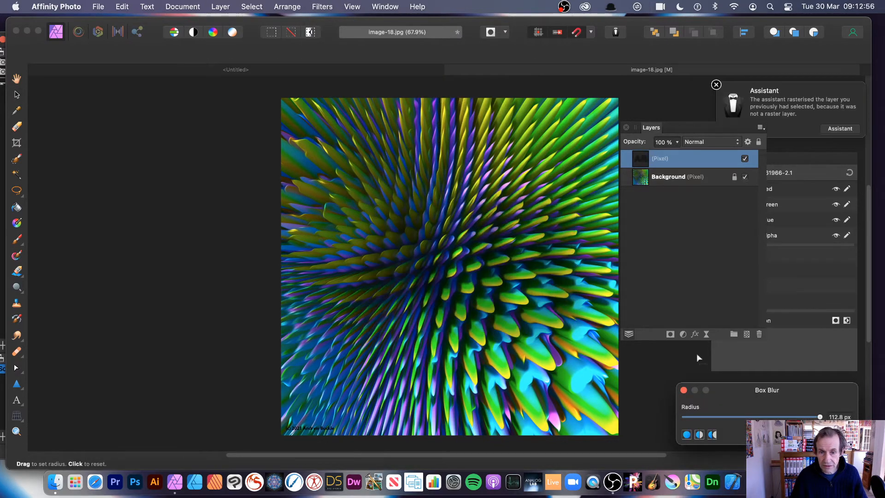
drag(752, 395, 581, 296)
drag(636, 321, 602, 323)
drag(408, 235, 414, 281)
mouse_move(633, 322)
mouse_down()
mouse_move(626, 322)
mouse_move(643, 322)
mouse_move(596, 321)
mouse_move(638, 321)
mouse_up()
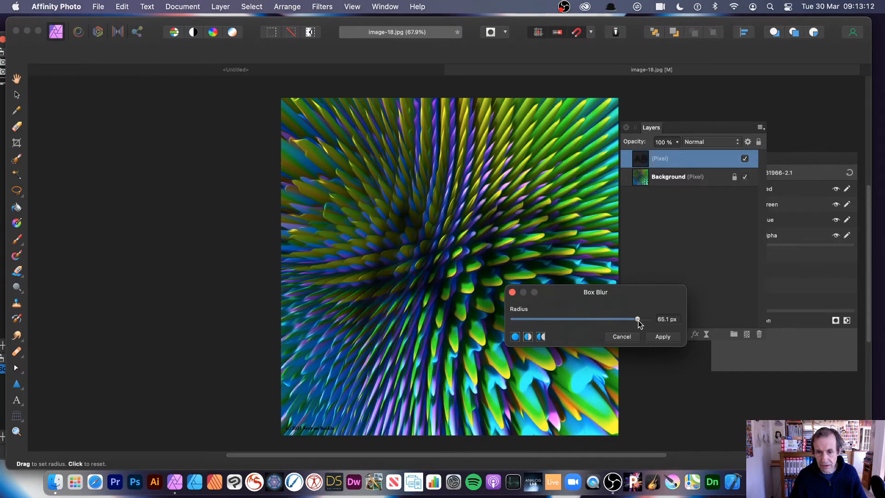
click(664, 337)
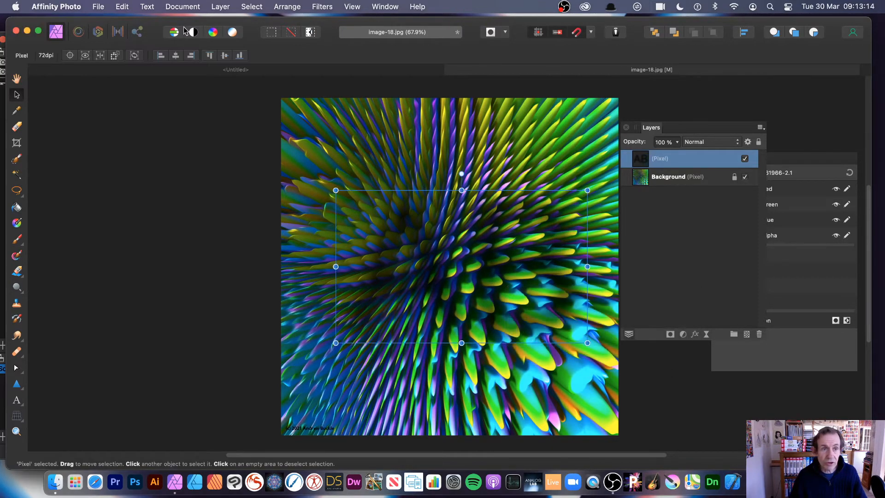
click(221, 7)
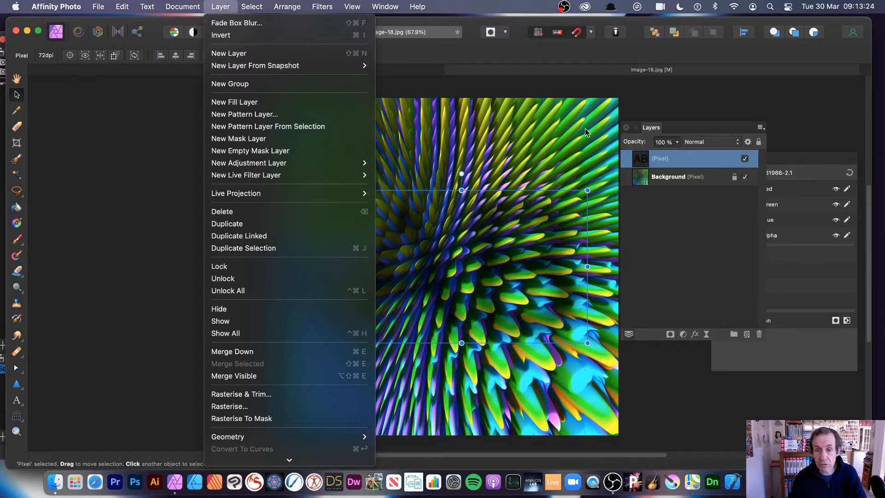
click(574, 150)
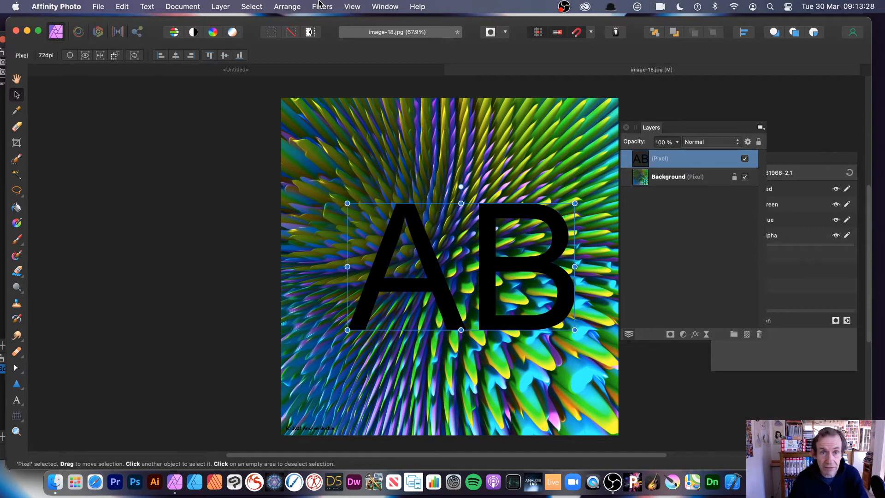
click(352, 7)
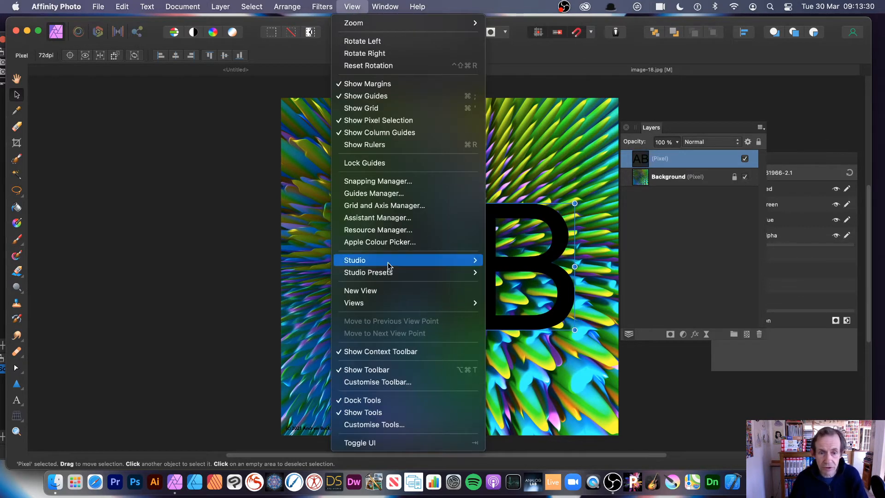
mouse_move(392, 261)
click(558, 266)
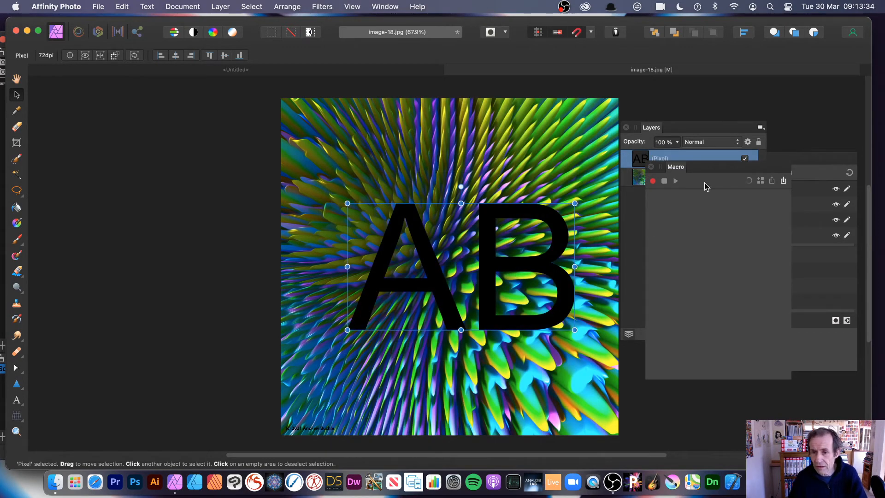
click(652, 166)
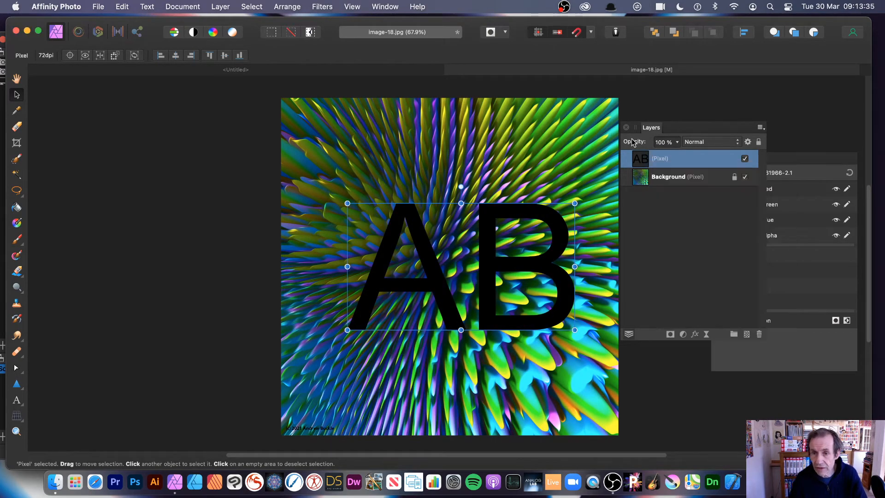
Run the Contours 1 library macro three times on the AB layer and move the outlined letters slightly up and to the left.
click(355, 6)
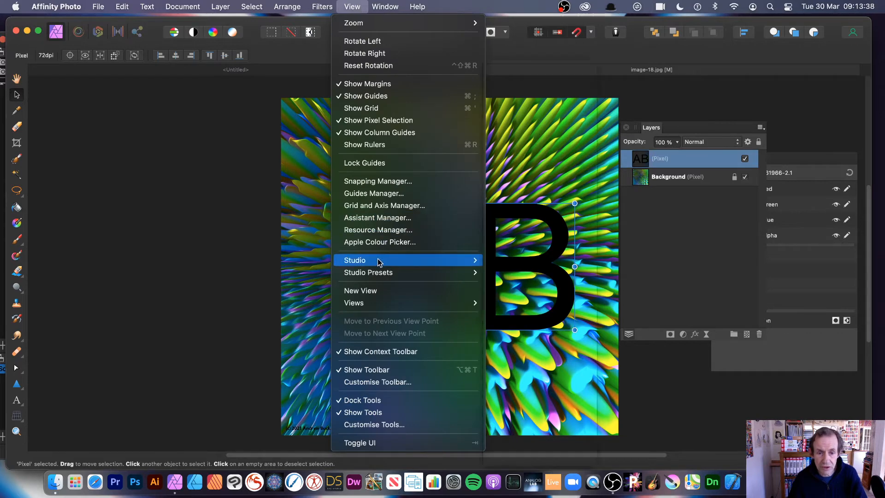
mouse_move(375, 259)
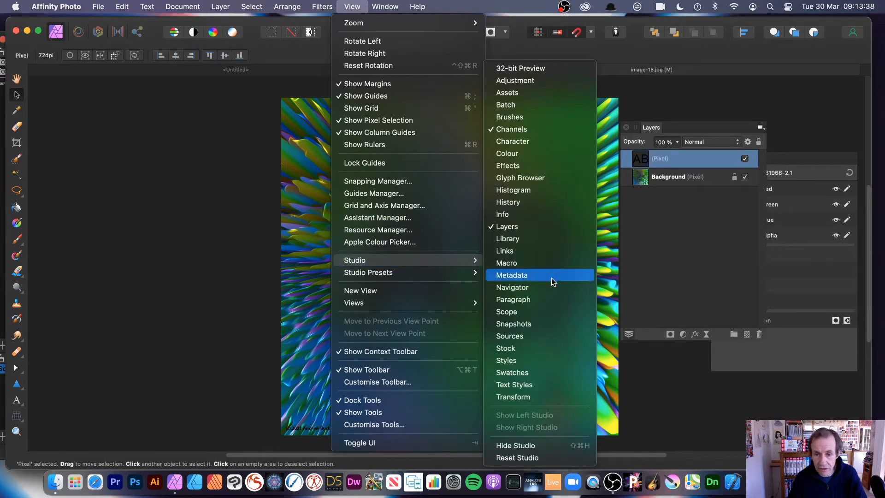
click(526, 240)
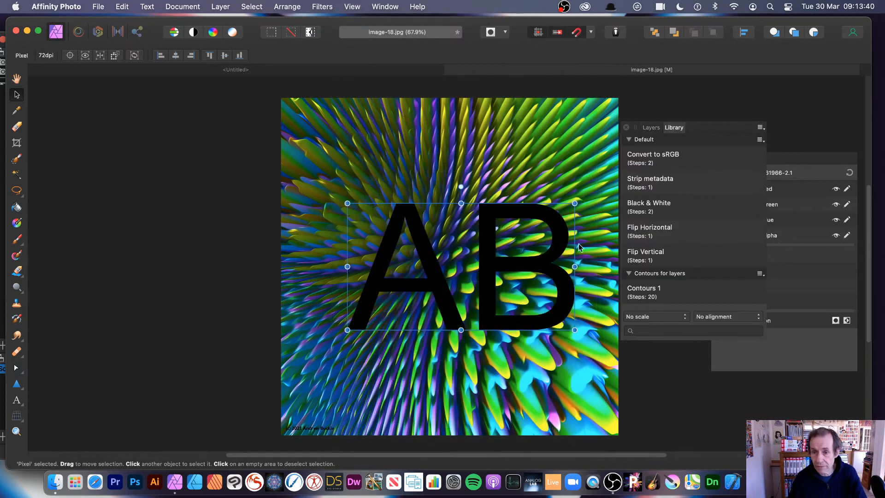
click(644, 294)
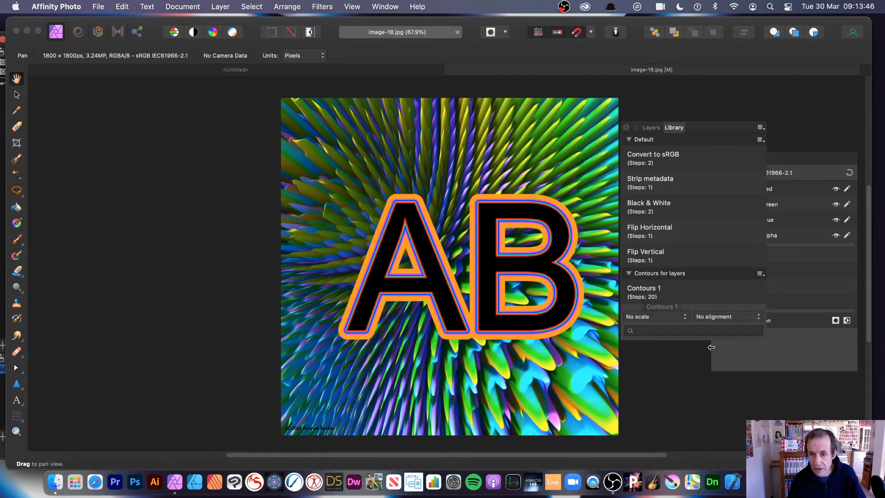
click(644, 295)
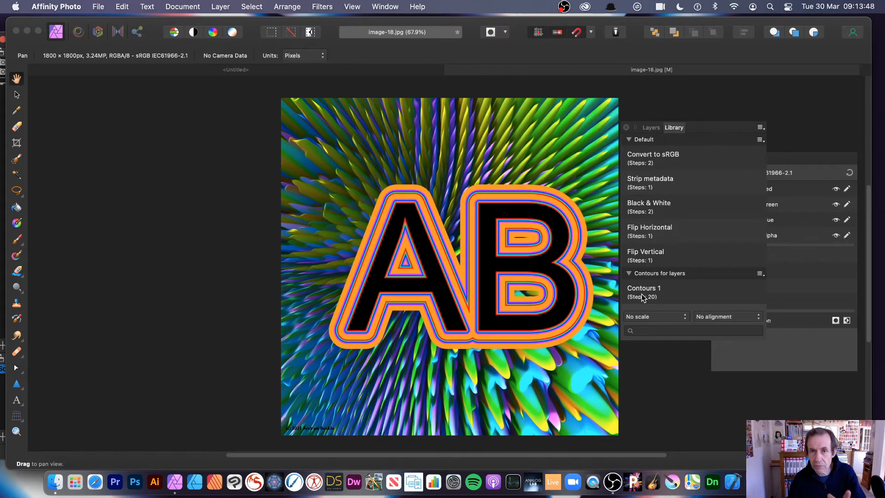
click(643, 295)
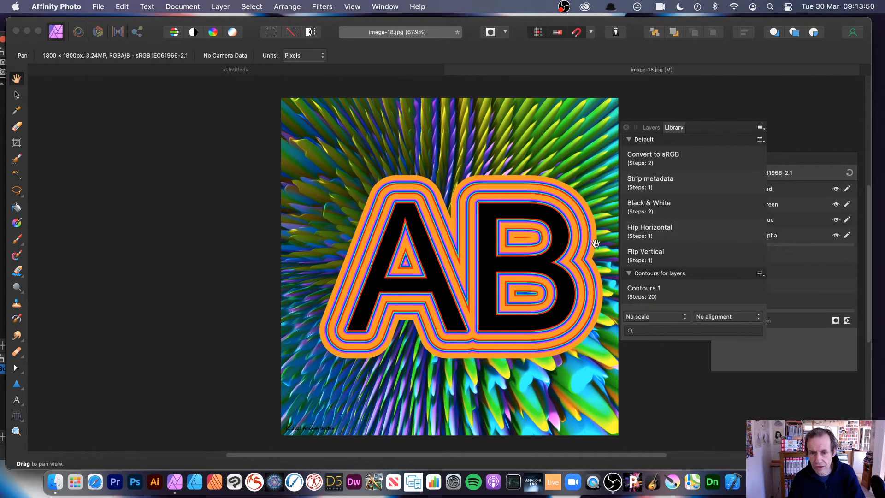
click(16, 97)
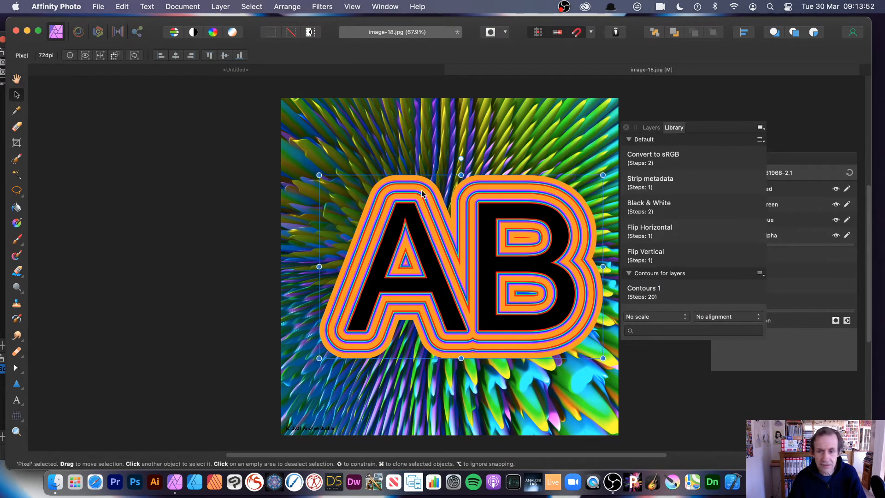
drag(495, 231, 484, 211)
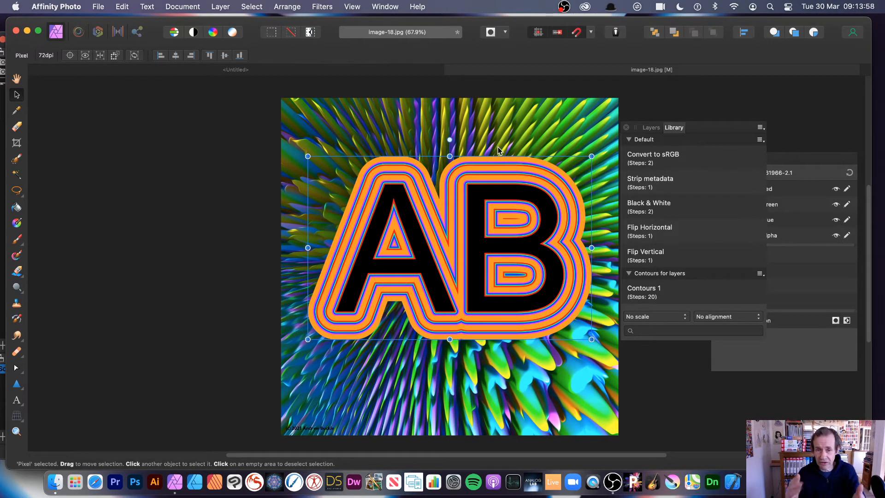
Try Box Blur radii from about 15.7 px to 508.1 px on the contoured letters and cancel the filter.
click(322, 7)
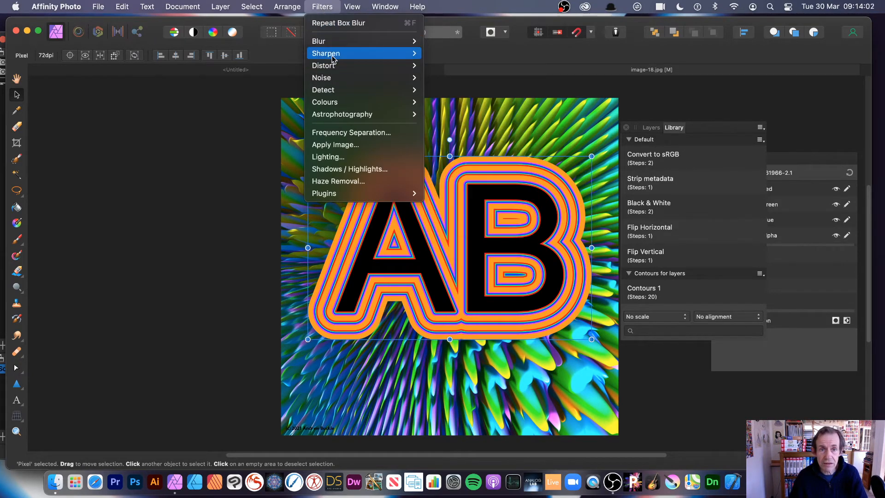
mouse_move(333, 45)
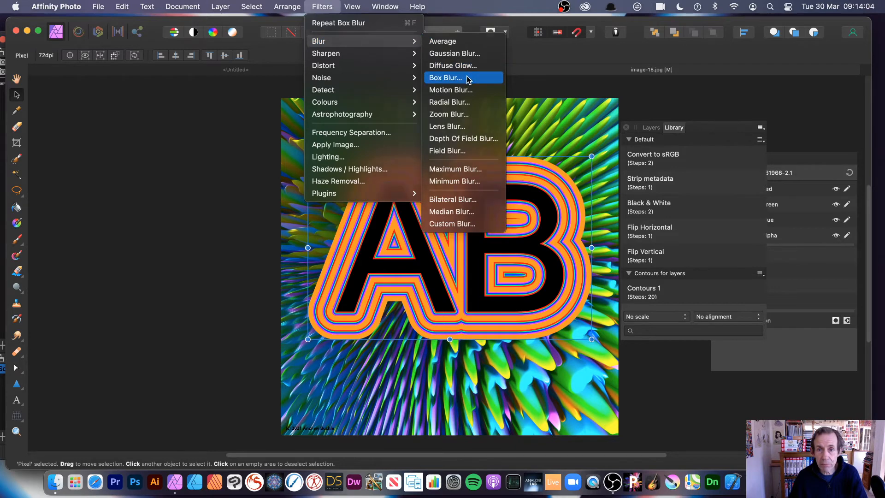
click(446, 77)
drag(810, 417, 753, 419)
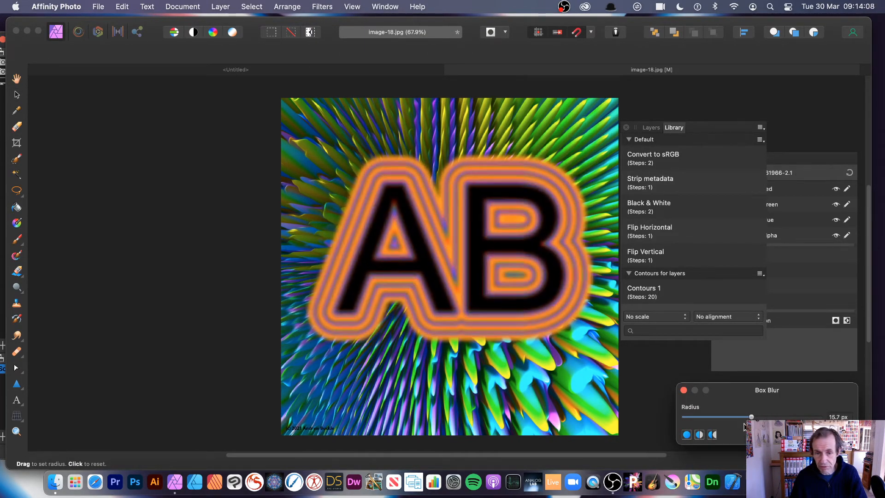
drag(480, 259, 556, 286)
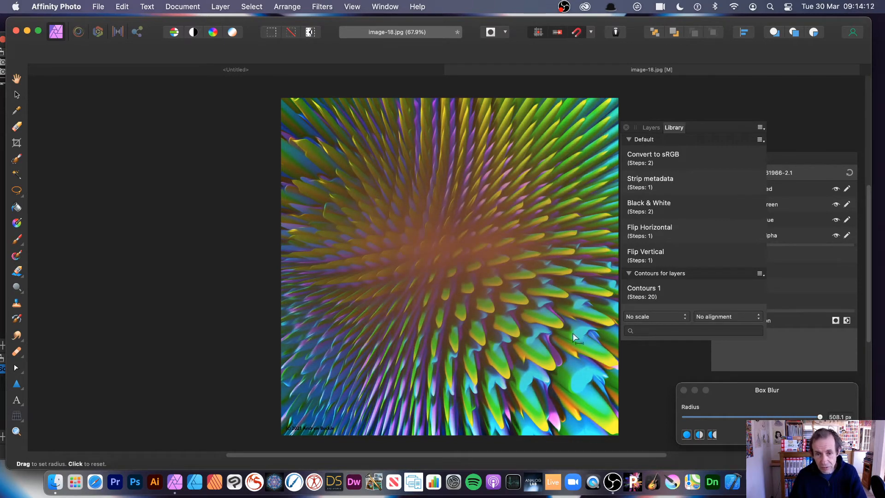
mouse_move(821, 417)
mouse_down()
mouse_move(809, 417)
mouse_move(821, 418)
mouse_up()
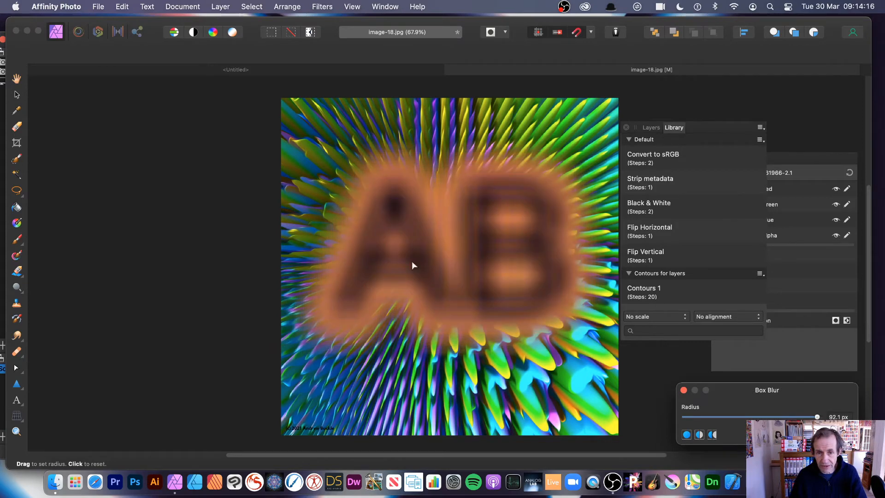
drag(411, 261, 461, 281)
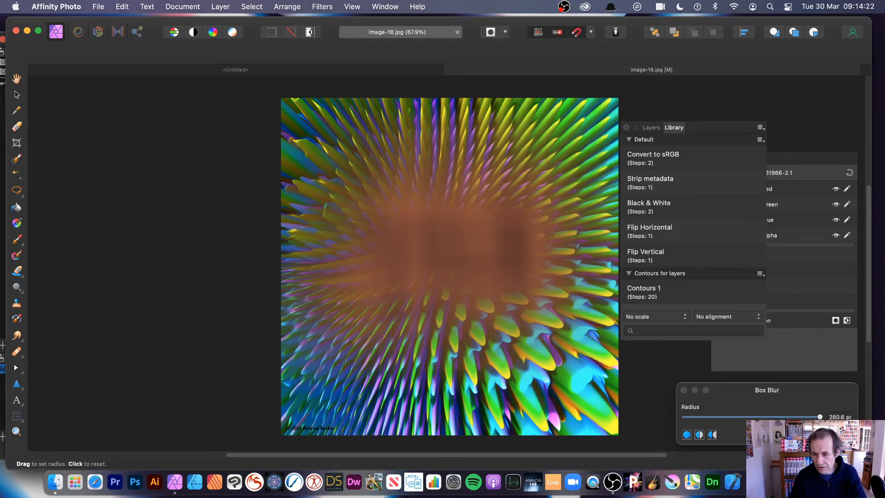
key(Escape)
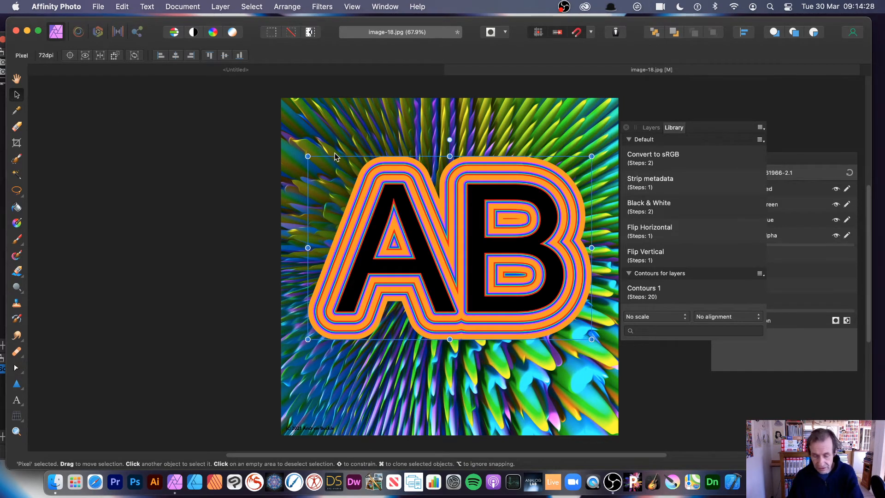
Delete the contoured AB layer and draw a rectangular marquee selection just right of and below the image centre.
key(Delete)
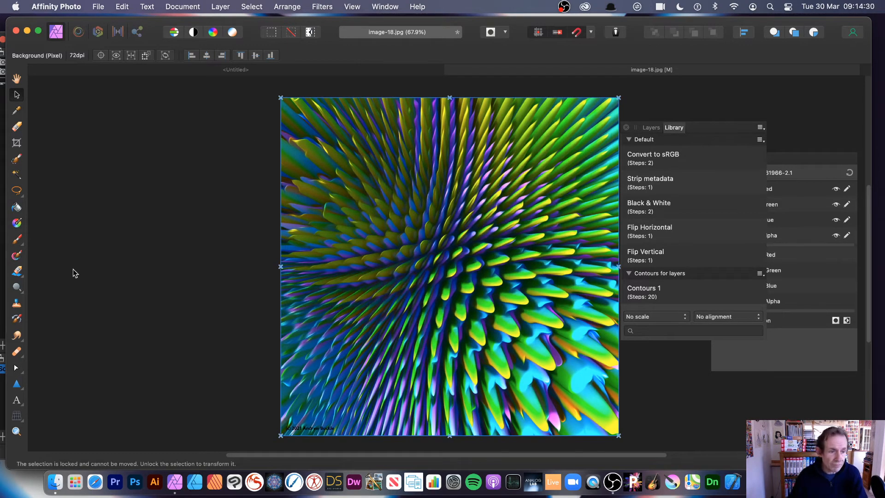
click(17, 191)
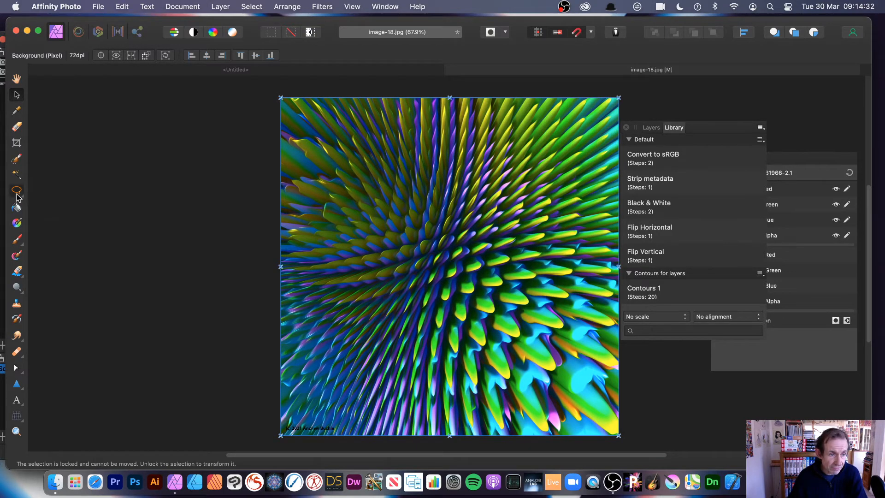
click(59, 197)
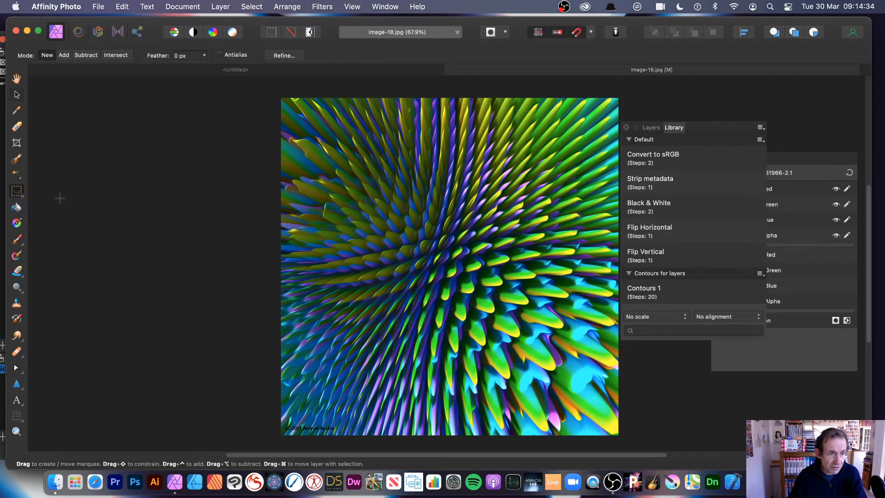
drag(424, 223, 526, 309)
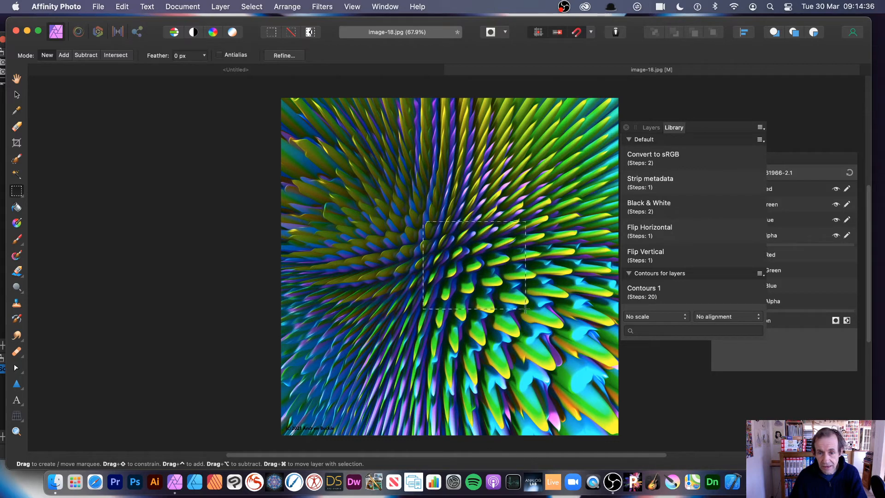
Create a new pattern layer from the marquee selection, enable Mirror for it and shrink its tile to about 94 dpi.
click(220, 6)
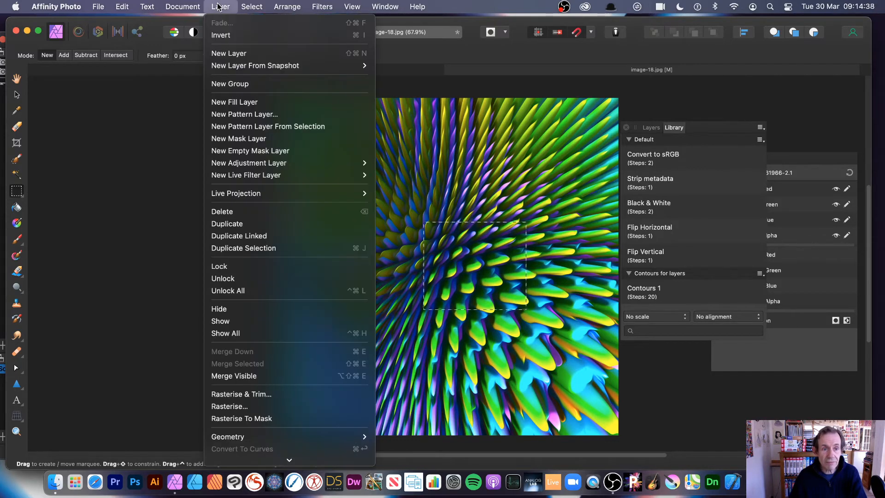
click(261, 128)
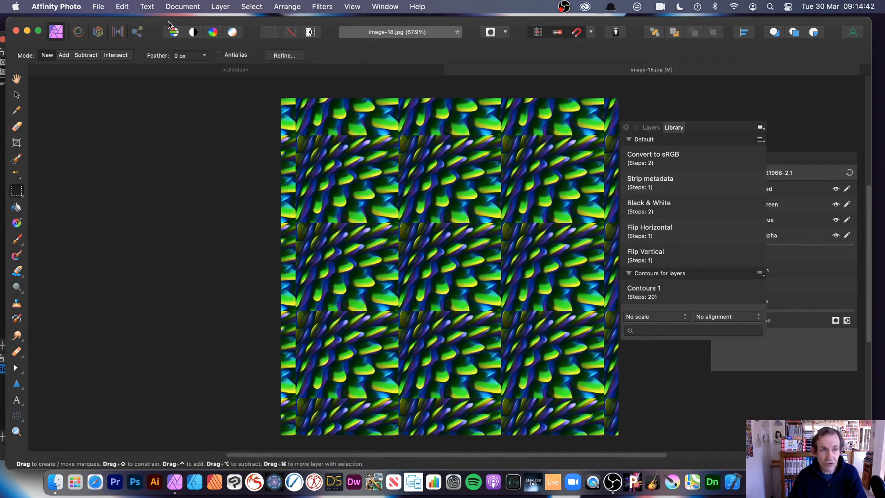
click(17, 95)
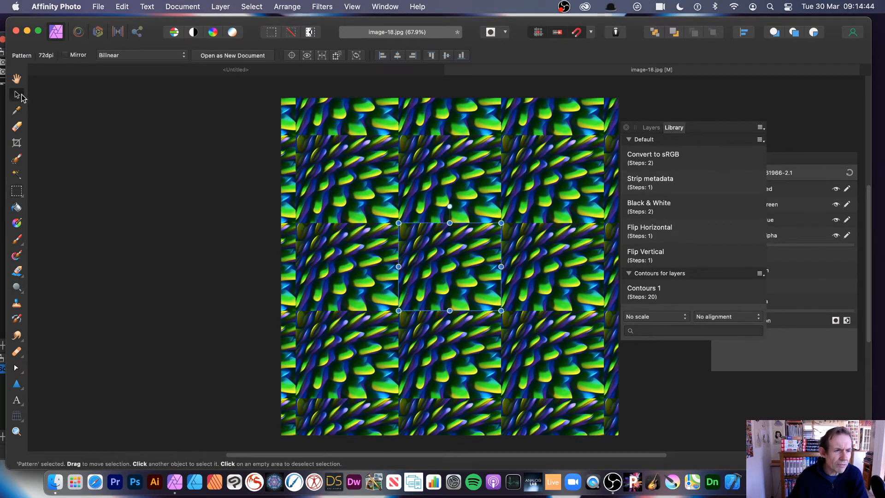
click(65, 55)
drag(399, 223, 424, 239)
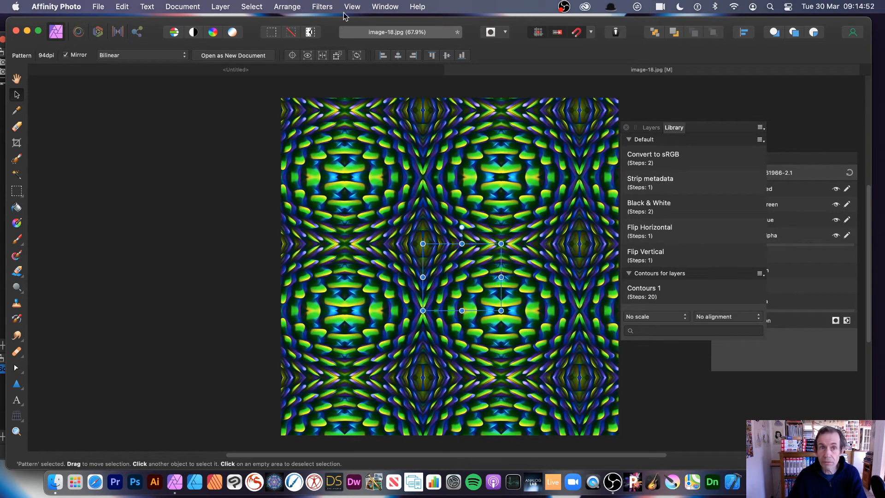
Apply a Box Blur to the mirrored pattern layer, trying radii of about 67.7 px and 54.9 px before a smaller one.
click(324, 6)
mouse_move(326, 39)
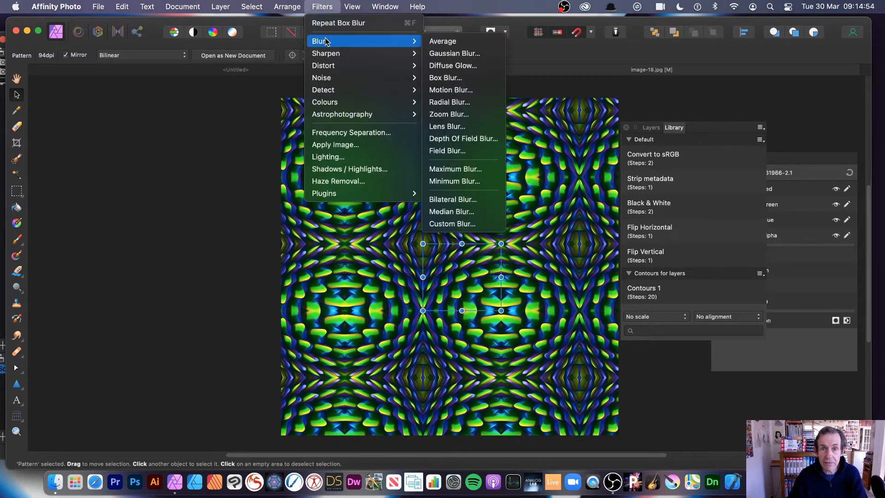
click(464, 78)
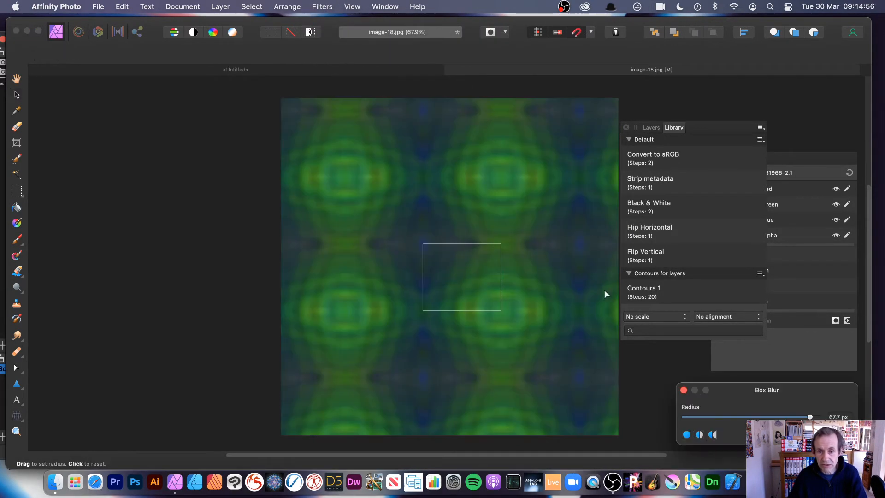
mouse_move(461, 276)
mouse_down()
mouse_move(563, 288)
mouse_move(442, 285)
mouse_move(459, 286)
mouse_up()
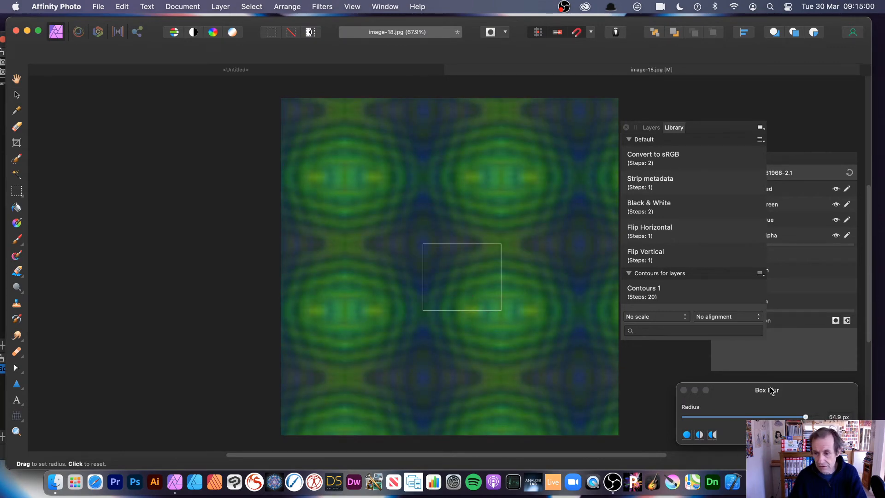
drag(806, 417, 765, 417)
click(835, 435)
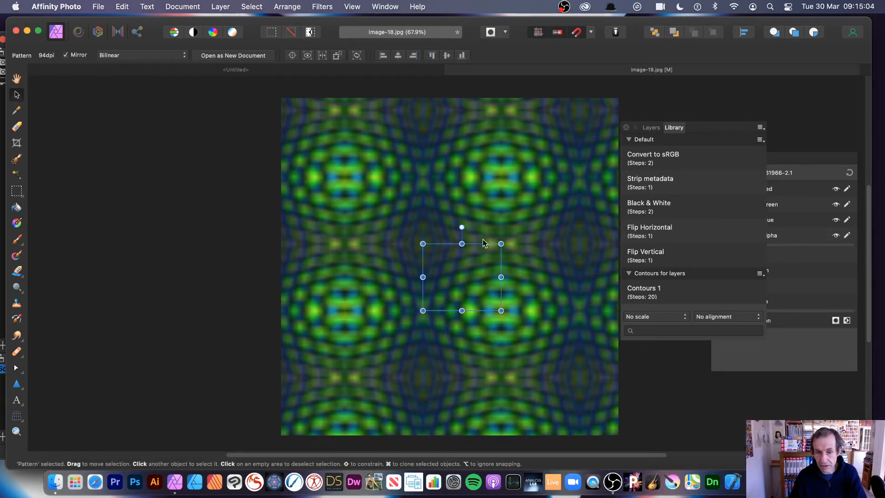
Shrink the blurred pattern tile to about 107 dpi, rotate it, and undo the transforms together with the Box Blur.
mouse_move(424, 244)
mouse_down()
mouse_move(348, 201)
mouse_move(433, 252)
mouse_up()
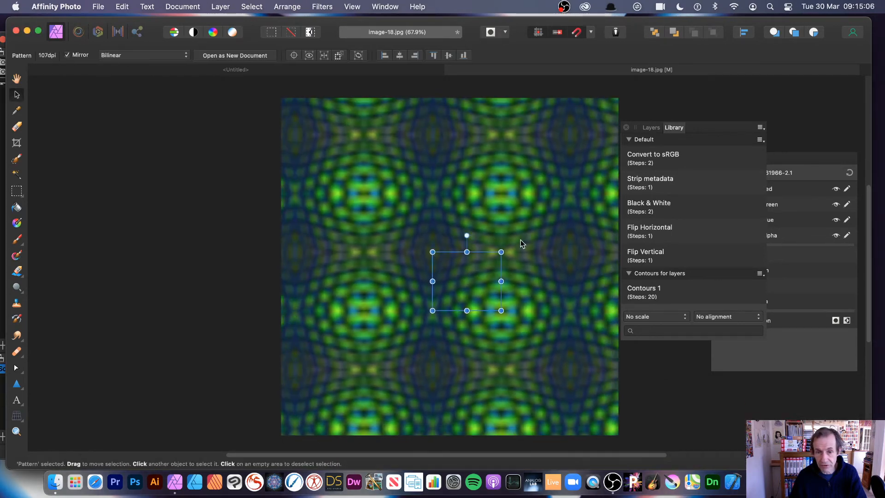
drag(502, 251, 517, 287)
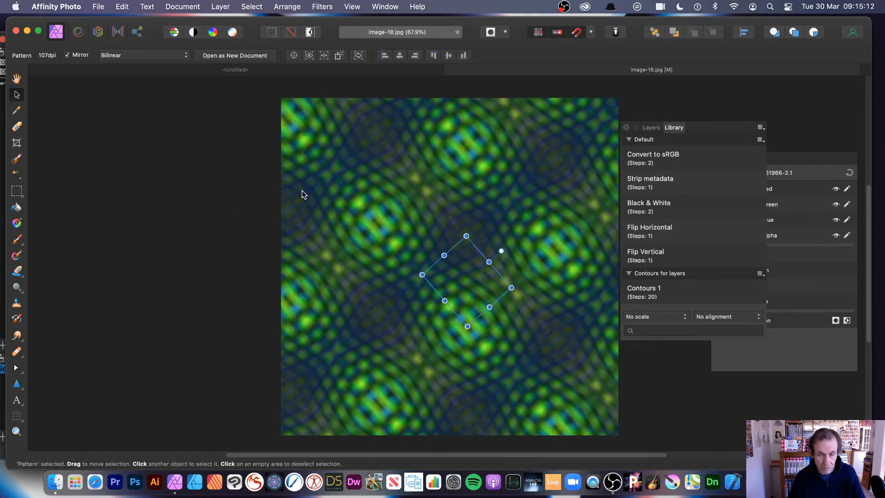
key(super+z)
key(super+z)
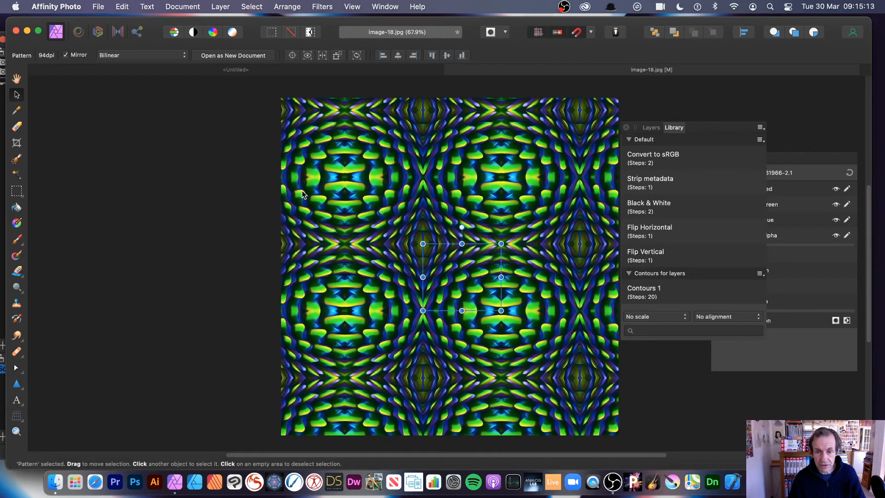
Hide the Background layer and delete it, keeping only the pattern layer.
click(144, 306)
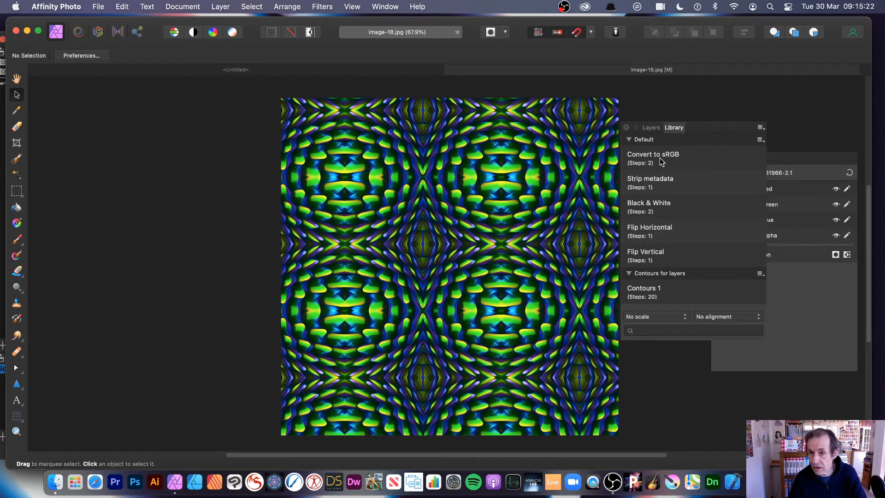
click(651, 127)
click(666, 160)
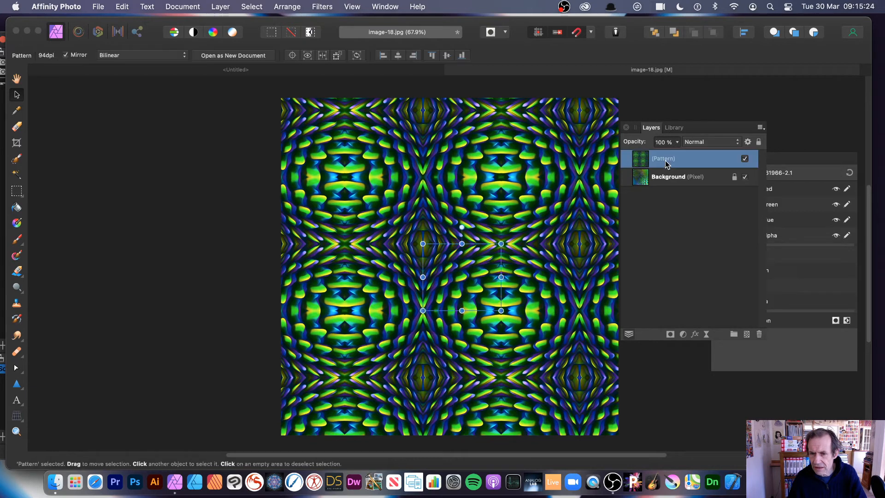
click(745, 177)
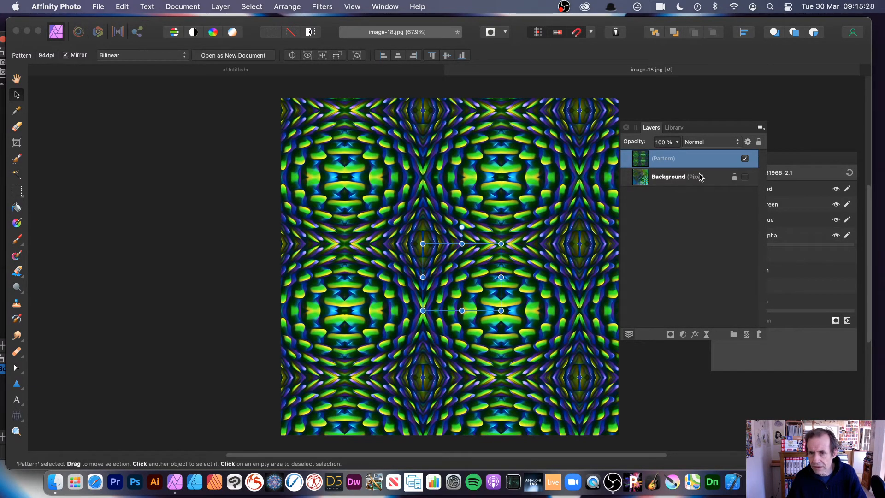
click(678, 176)
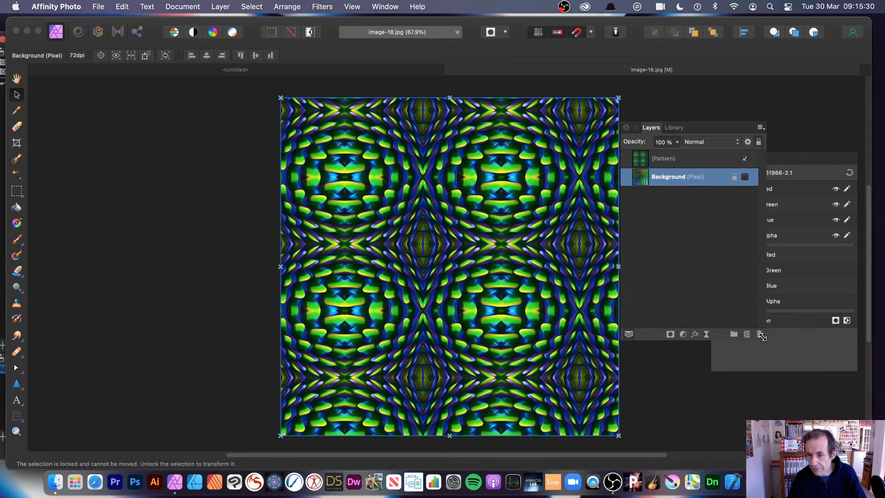
click(760, 334)
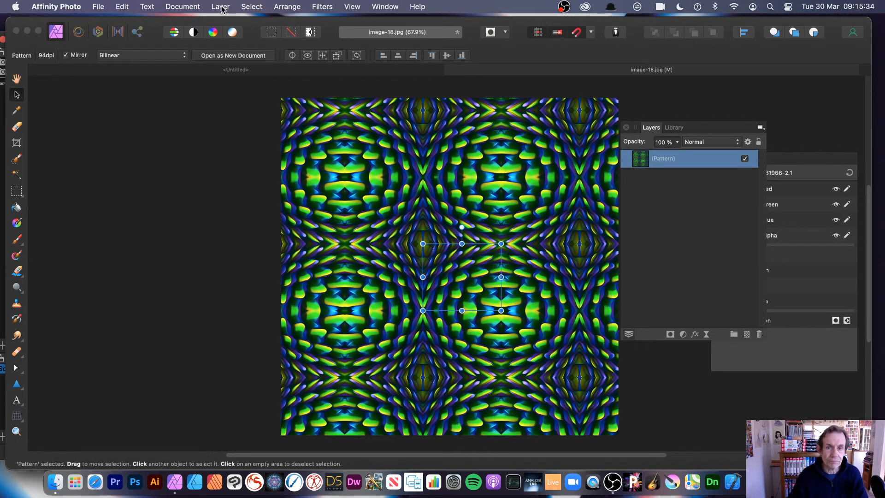
Add a live Box Blur filter layer to the pattern layer with a radius of about 36.2 px.
click(221, 7)
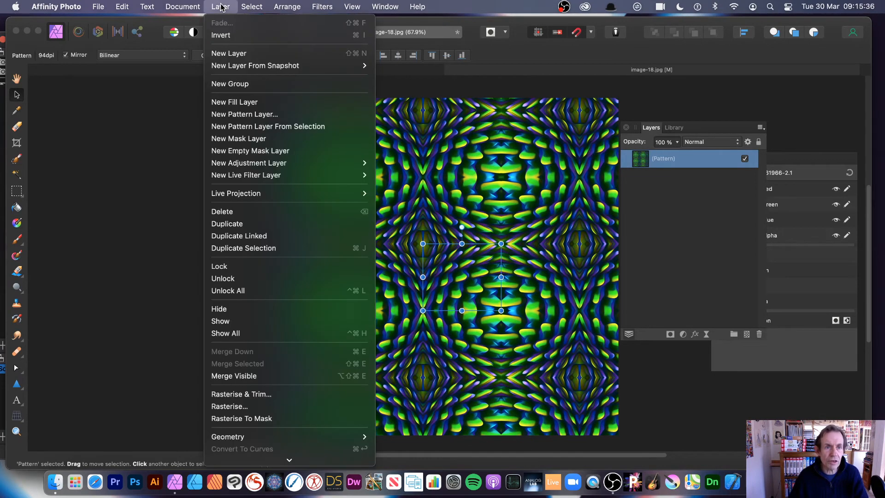
mouse_move(245, 175)
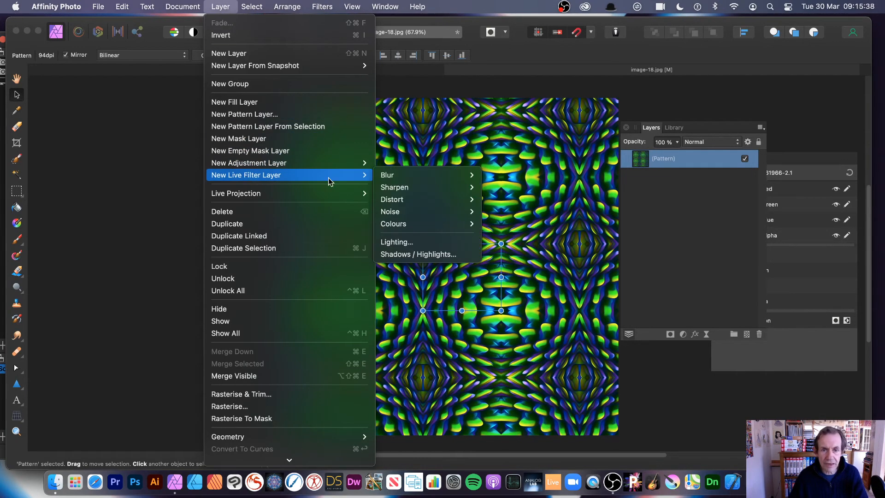
mouse_move(414, 179)
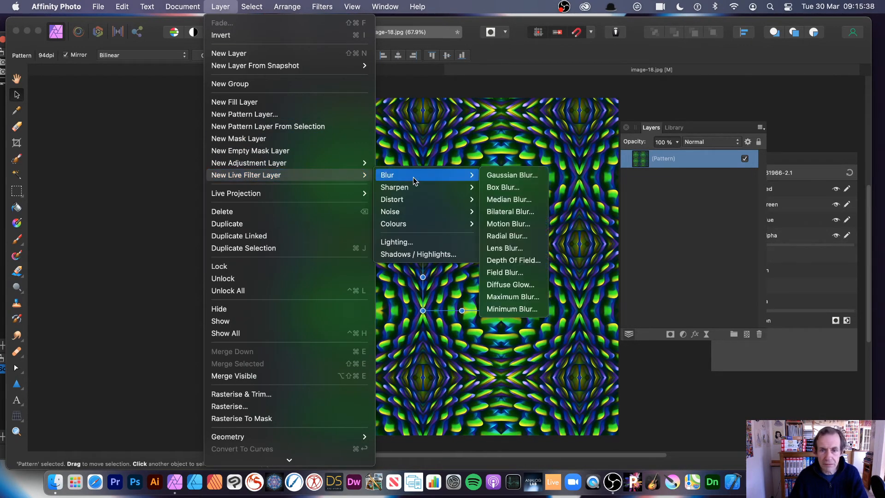
click(520, 188)
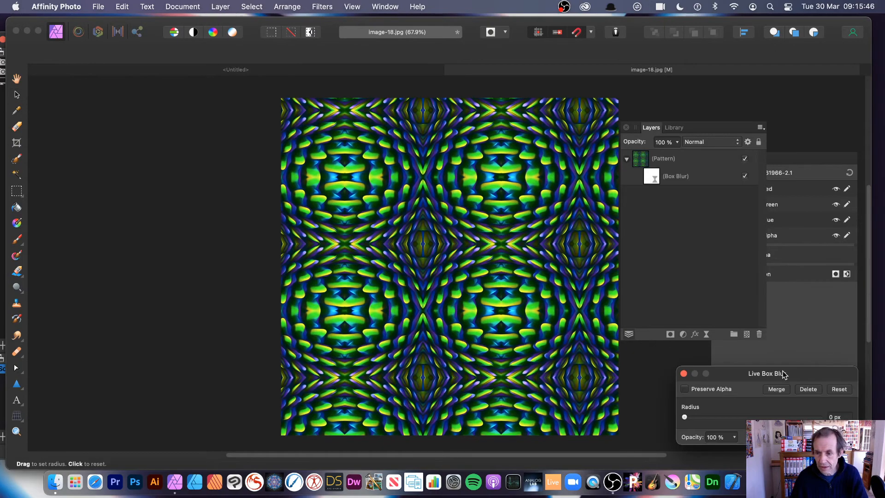
drag(784, 374, 483, 261)
drag(384, 304, 461, 314)
drag(452, 263, 567, 266)
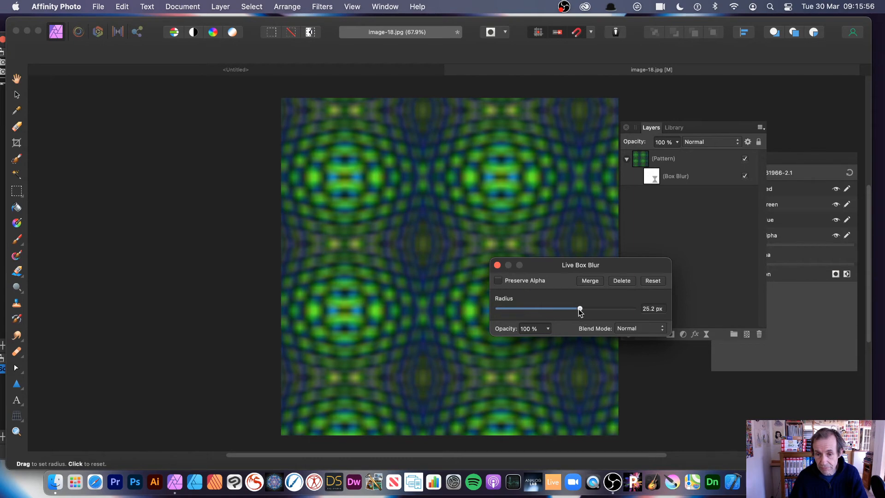
drag(579, 309, 596, 309)
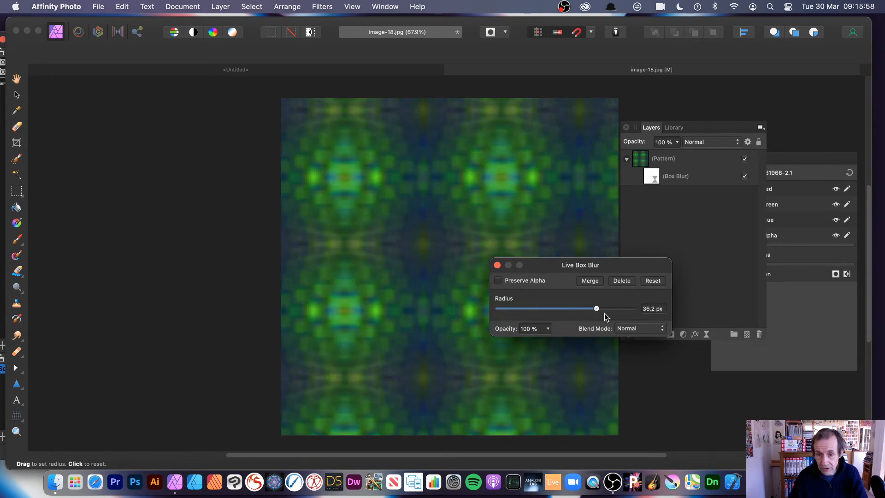
Set the live Box Blur's blend mode to Difference and its radius to about 20.2 px.
click(640, 330)
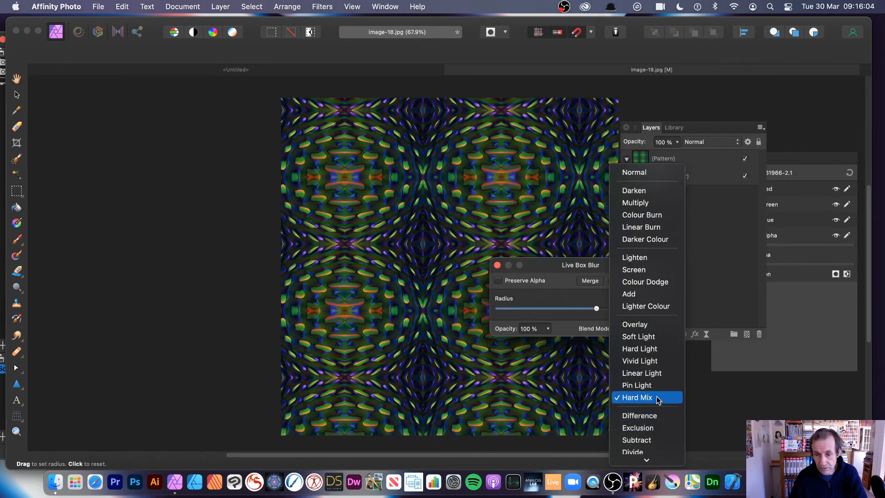
click(664, 417)
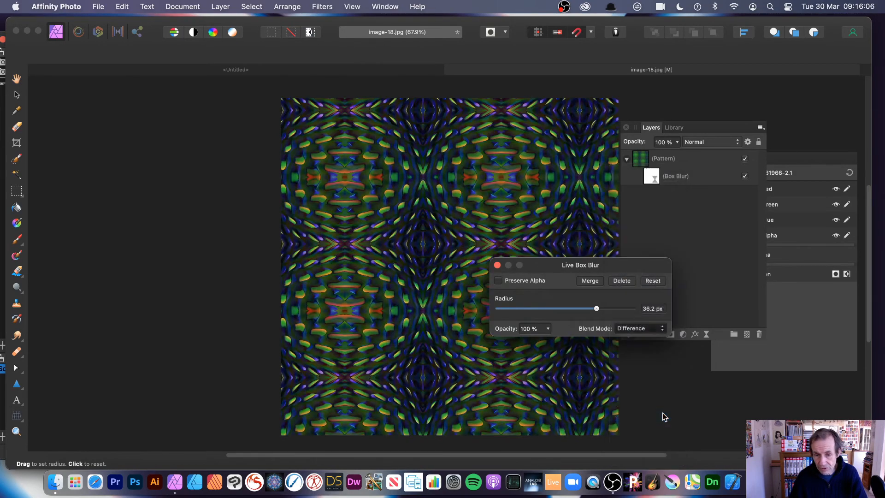
drag(597, 309, 573, 314)
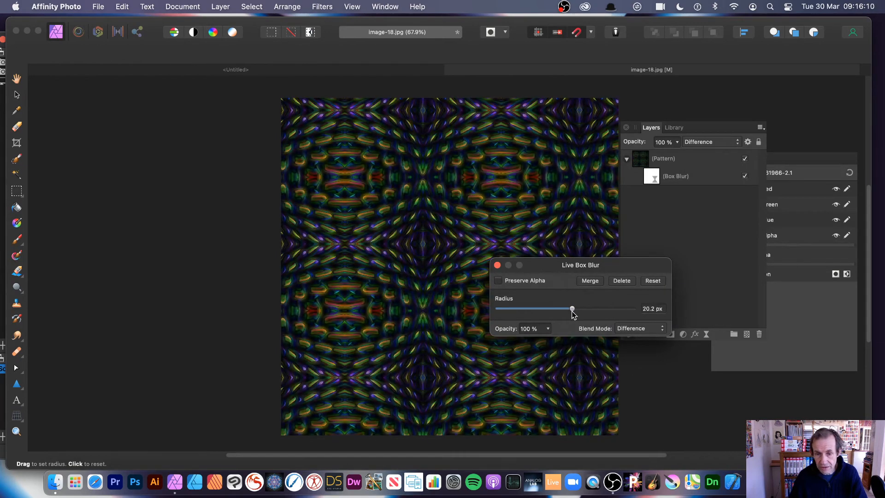
click(497, 265)
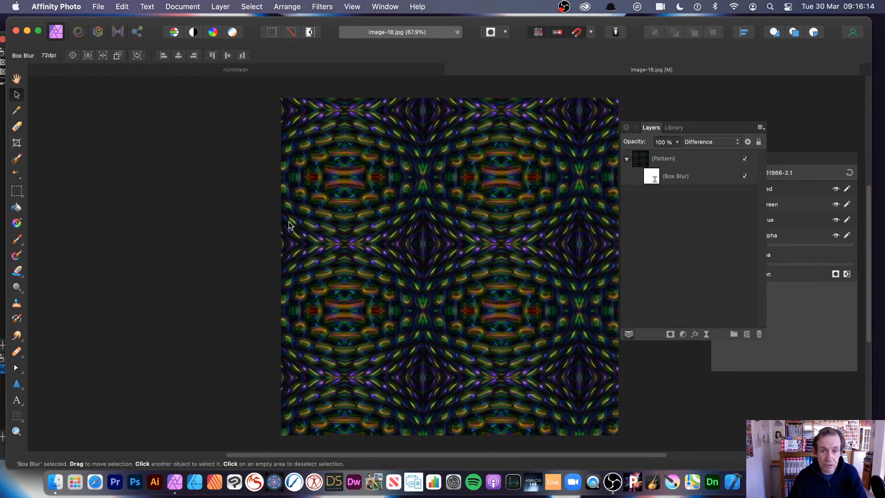
Enlarge the pattern layer's tile, rotate it clockwise and leave it at about 67 dpi.
click(446, 328)
click(658, 162)
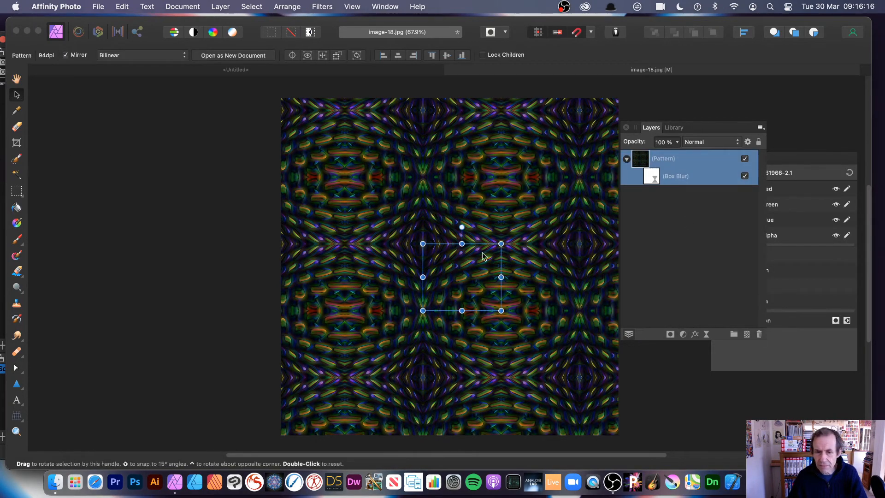
drag(422, 245, 333, 203)
drag(331, 199, 327, 197)
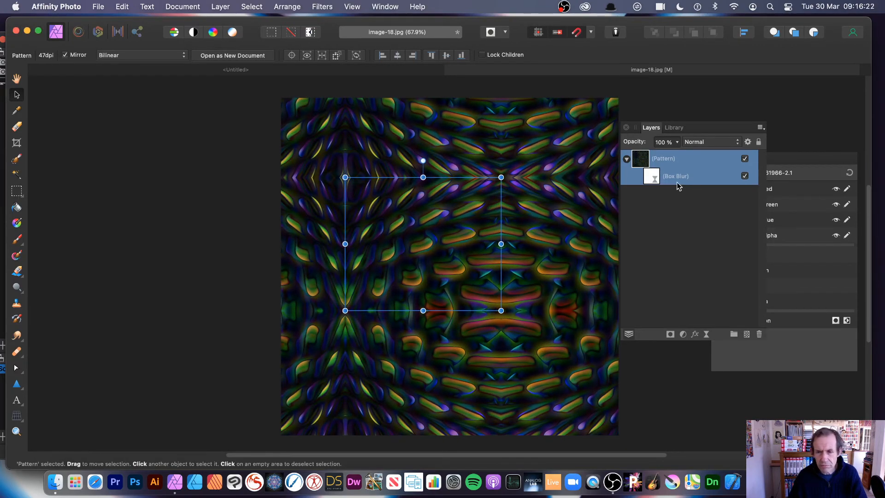
drag(511, 317, 464, 257)
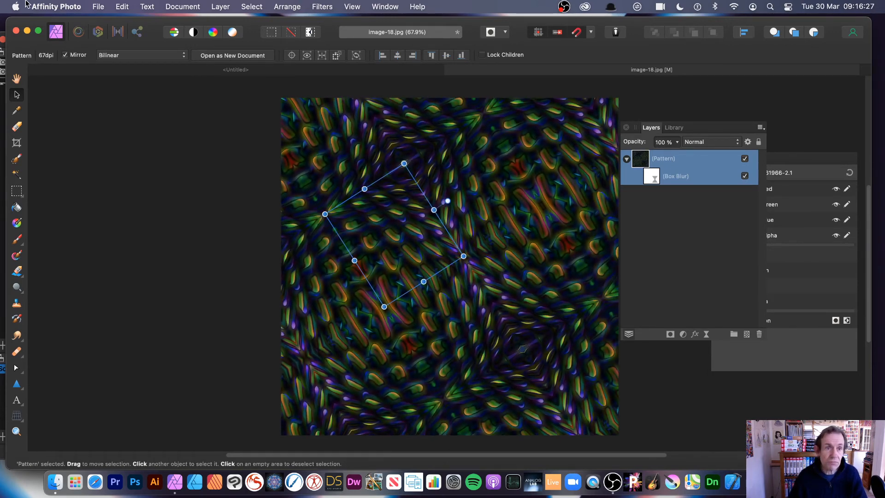
Rasterise the pattern layer and draw a tall, slanted oval freehand selection just right of the image centre.
click(220, 6)
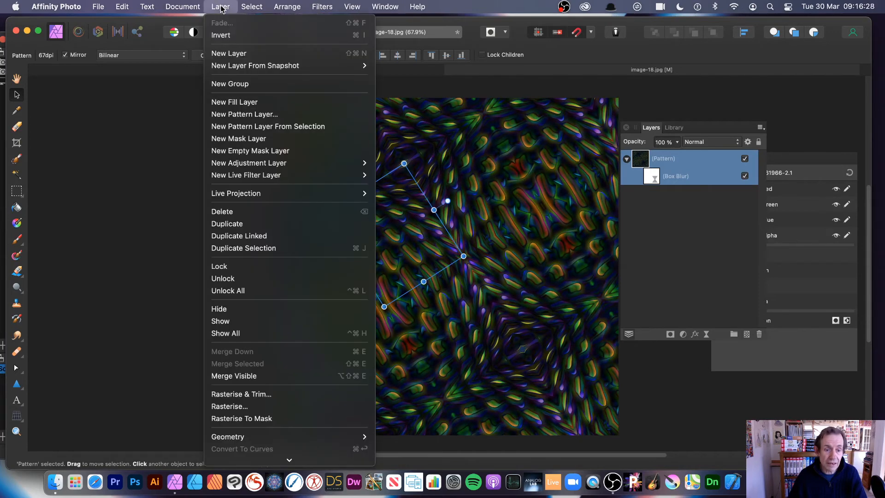
click(238, 407)
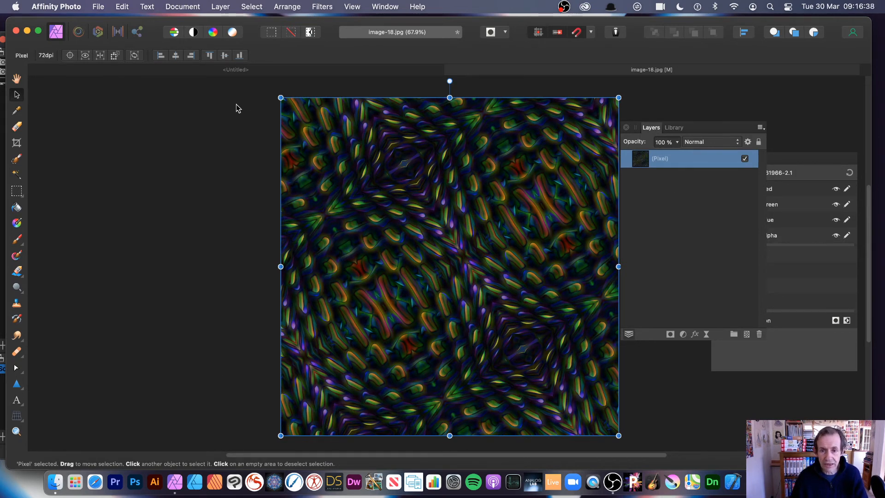
click(17, 192)
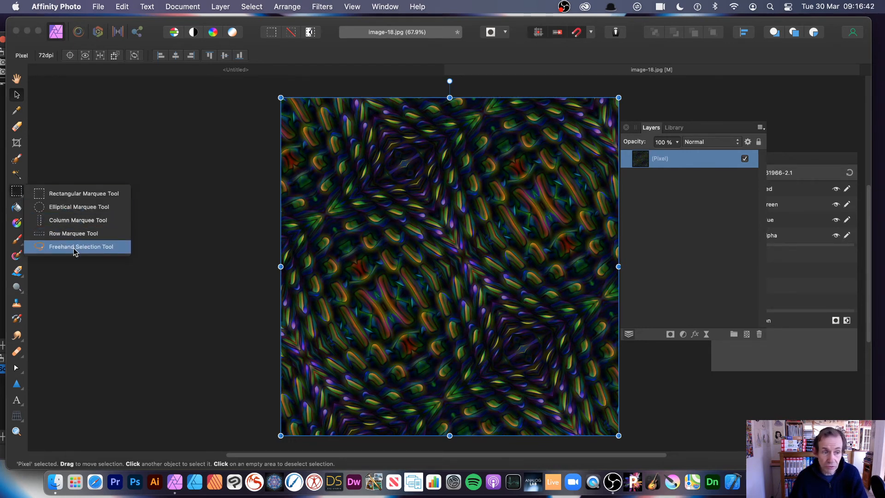
click(73, 248)
mouse_move(457, 172)
mouse_down()
mouse_move(447, 258)
mouse_move(482, 191)
mouse_move(460, 174)
mouse_up()
Create a new pattern layer from the freehand selection and switch to the Move Tool.
click(225, 5)
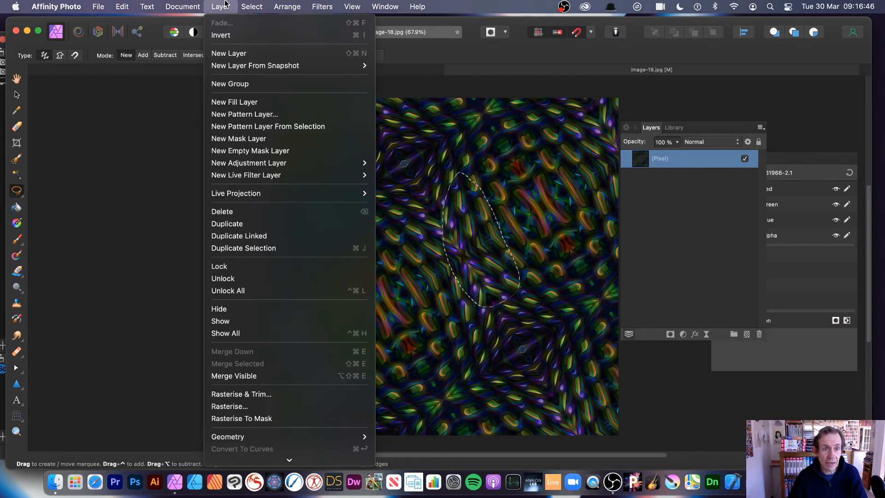
click(255, 127)
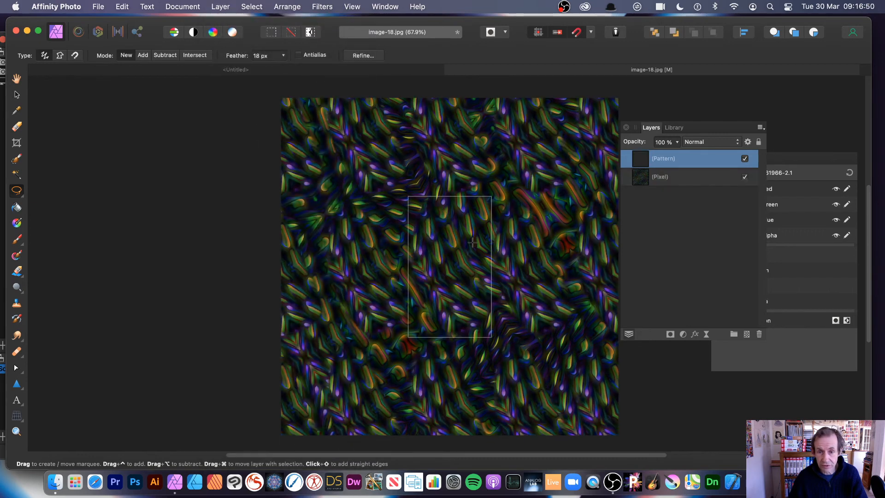
click(17, 95)
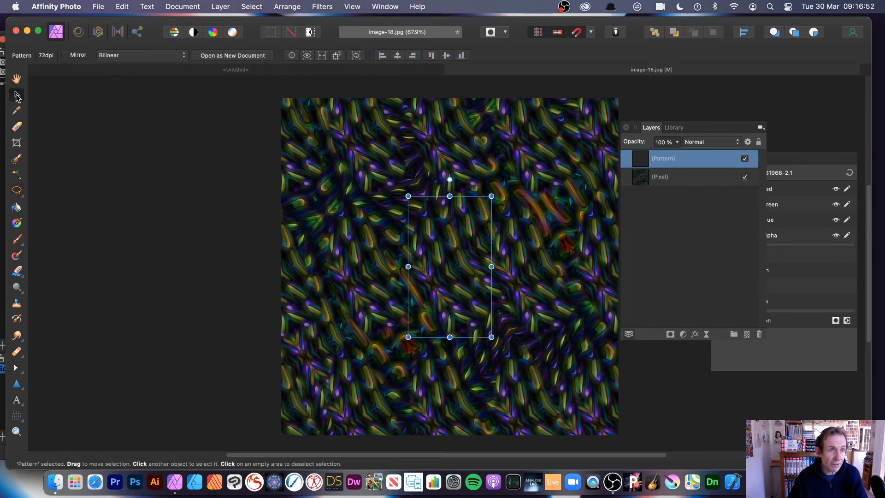
Mirror the pattern layer's tiles, shrink the tile to about 84 dpi and check the pattern with the pixel layer briefly hidden.
click(65, 54)
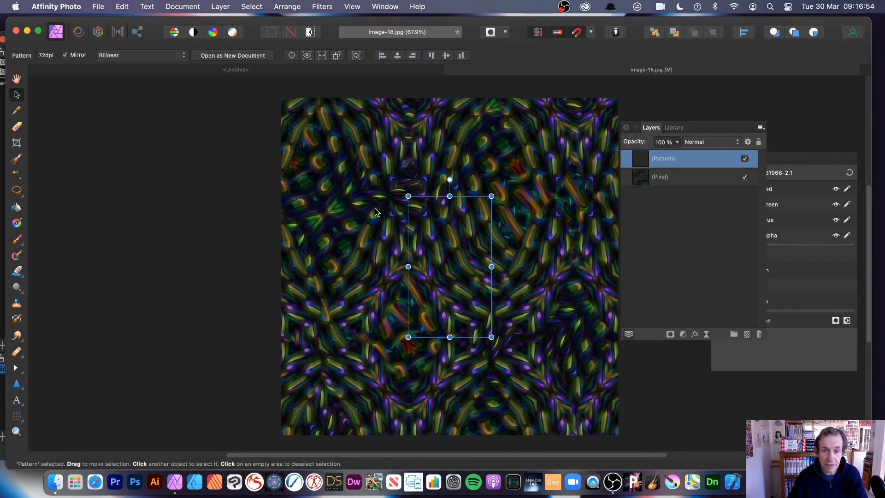
drag(408, 196, 421, 218)
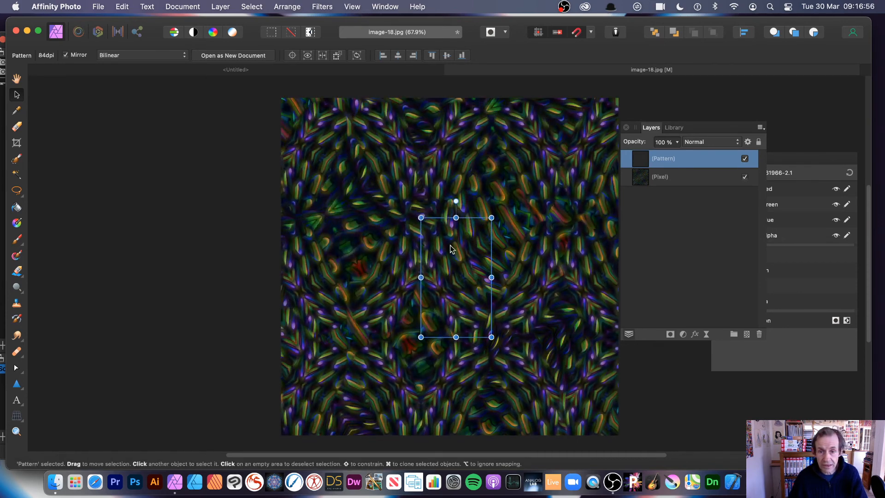
click(745, 179)
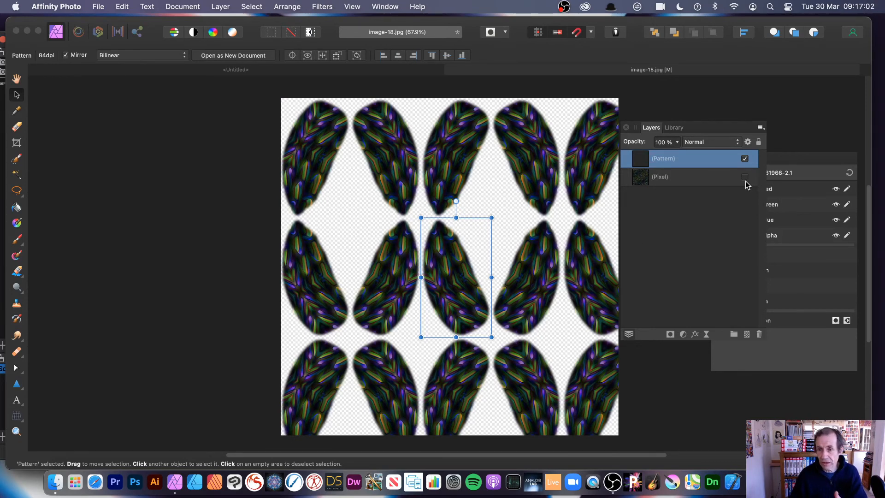
click(745, 177)
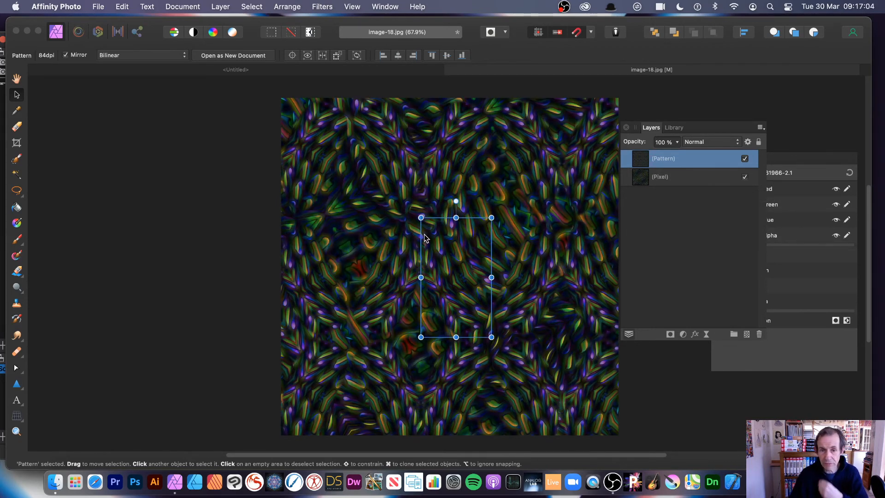
Try a destructive Box Blur with a radius of about 25.9 px on the pattern layer and cancel it.
click(323, 8)
mouse_move(323, 41)
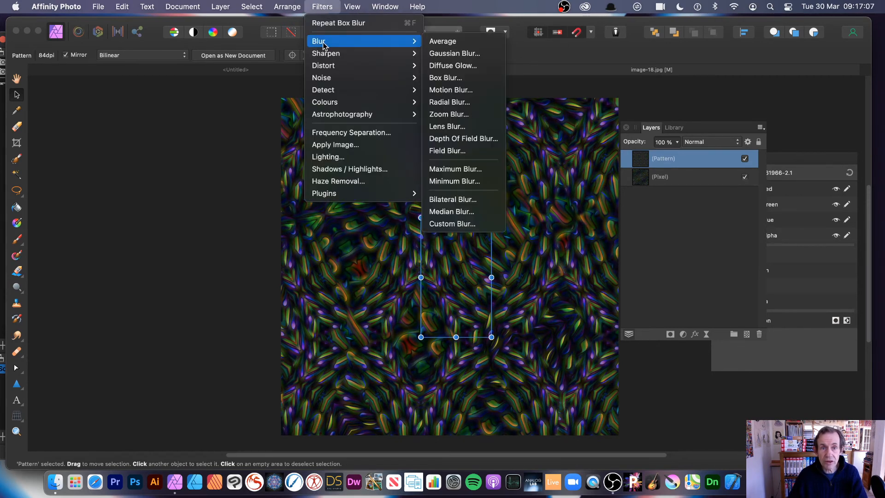
click(453, 80)
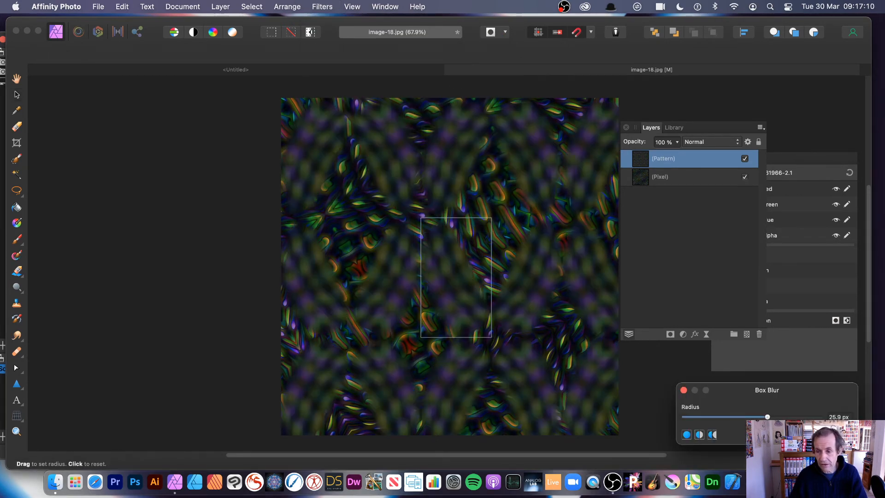
key(Escape)
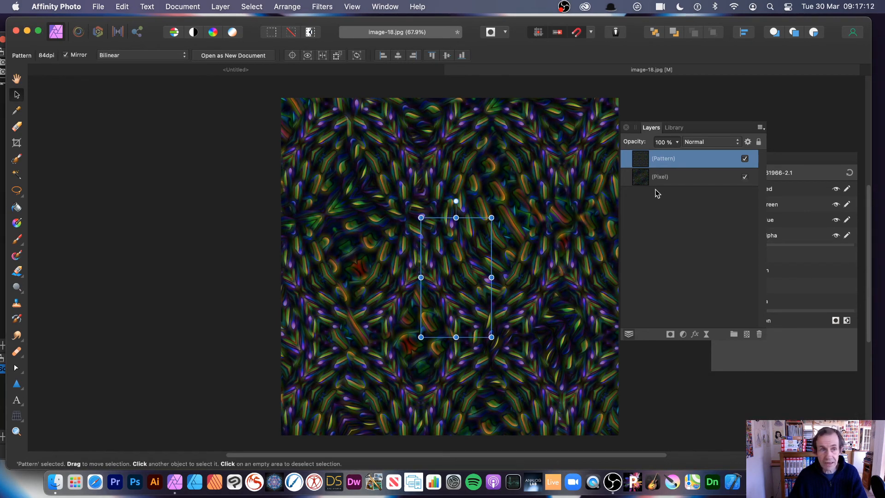
Add a live Box Blur filter to the pattern layer with a radius of about 23.4 px and Colour Dodge blend mode.
click(220, 7)
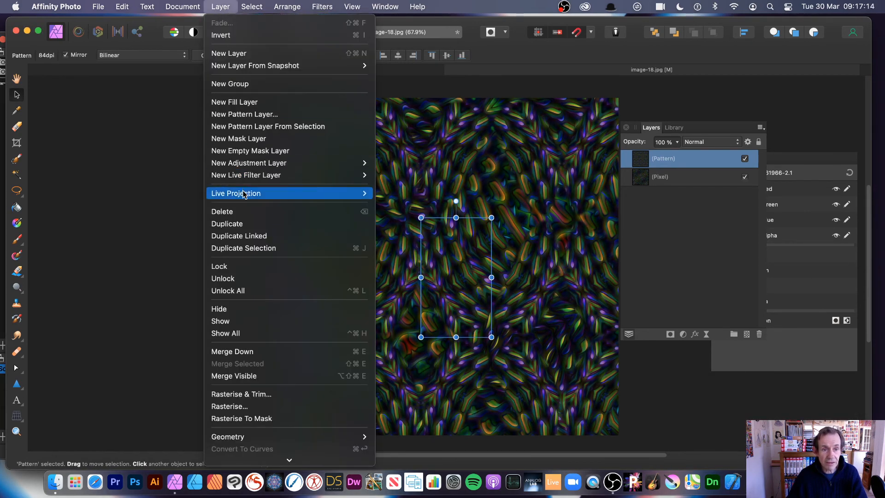
mouse_move(252, 176)
mouse_move(419, 179)
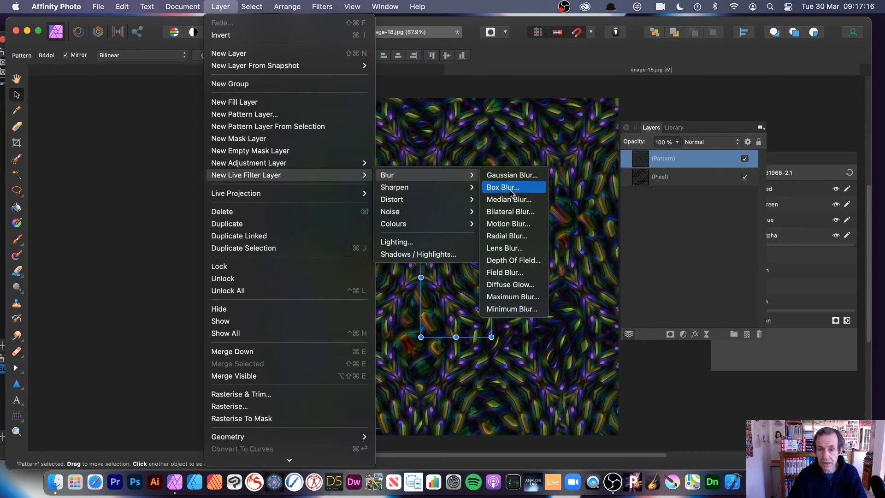
click(503, 187)
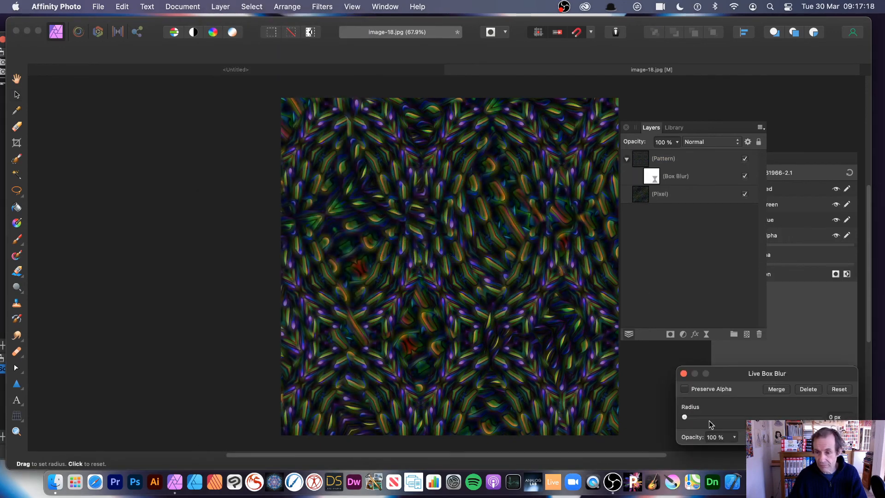
drag(711, 425, 763, 423)
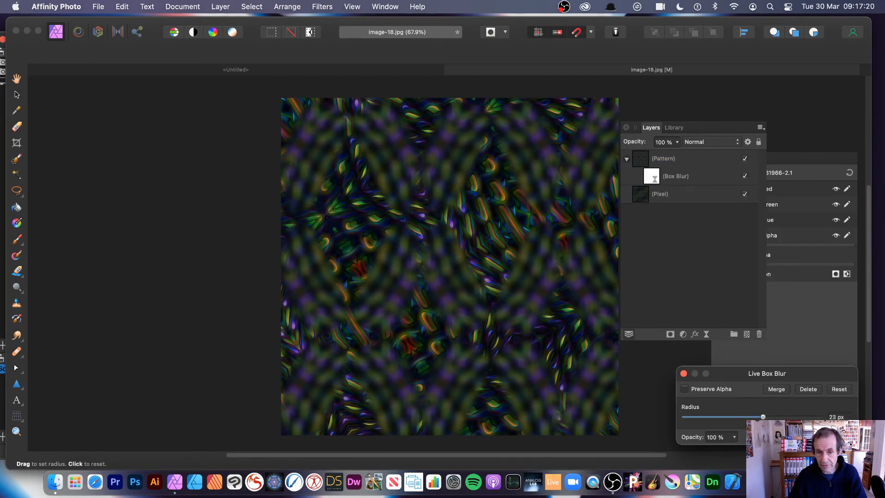
click(829, 437)
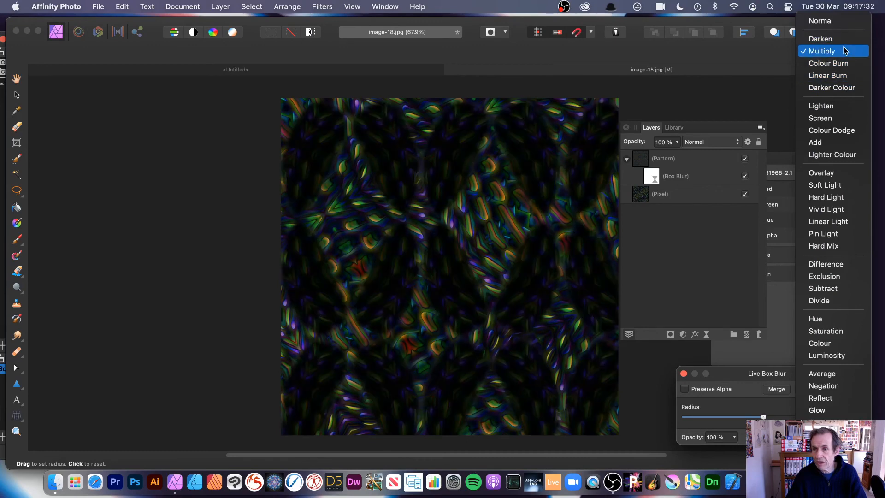
click(830, 130)
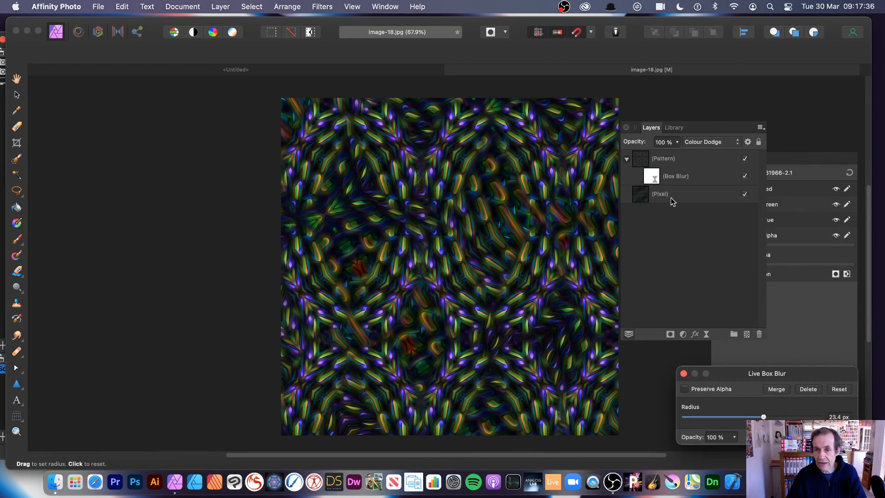
Set the pattern layer's blend mode to Divide, and enlarge, rotate and skew its tile to about 65 x 104 dpi.
click(667, 162)
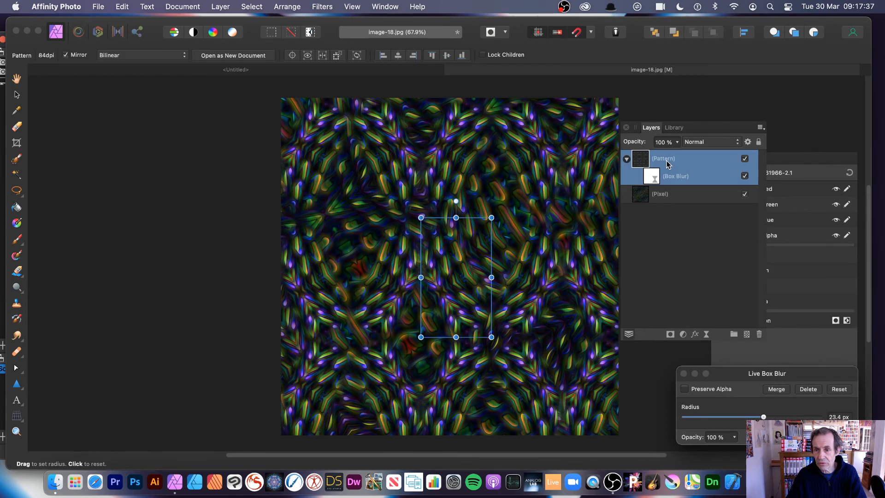
click(687, 142)
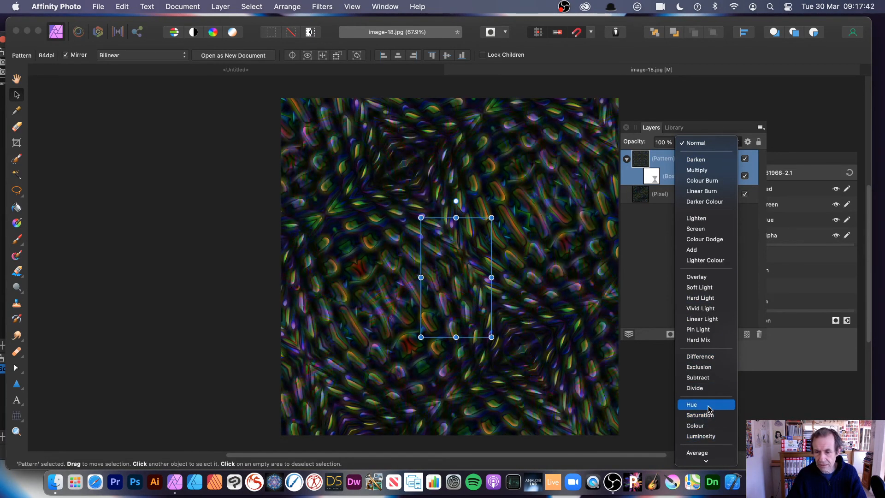
click(708, 390)
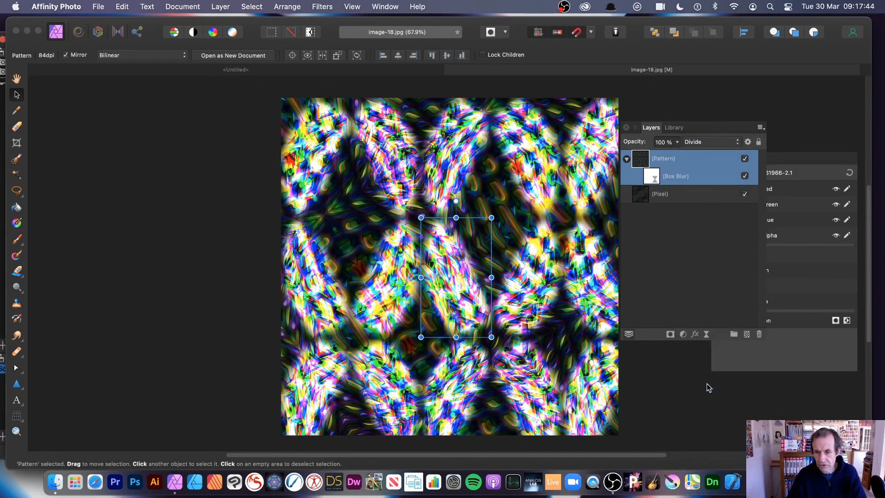
drag(421, 217, 401, 184)
drag(446, 167, 392, 196)
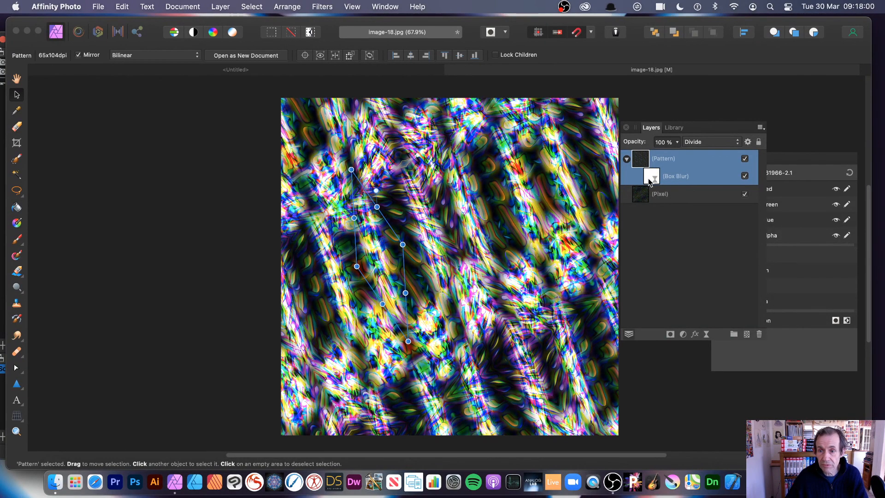
Reopen the pattern layer's live Box Blur settings and change the filter's blend mode to Add.
double_click(657, 179)
drag(759, 376, 384, 256)
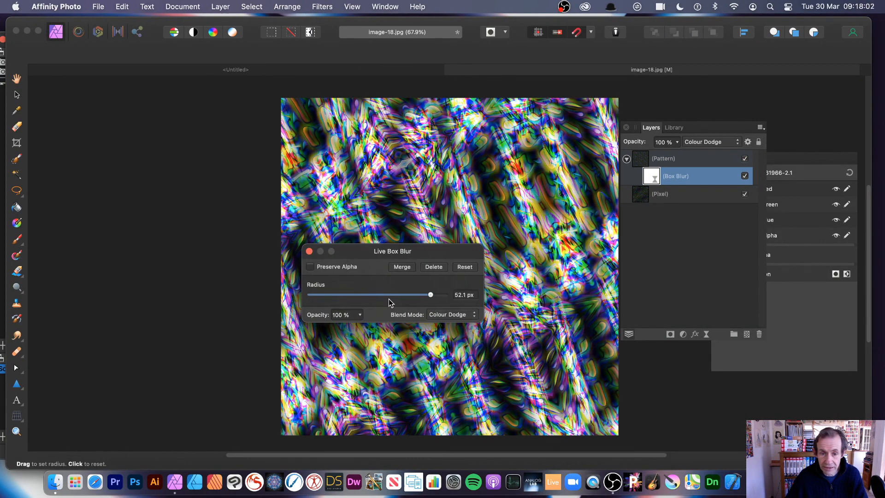
click(455, 315)
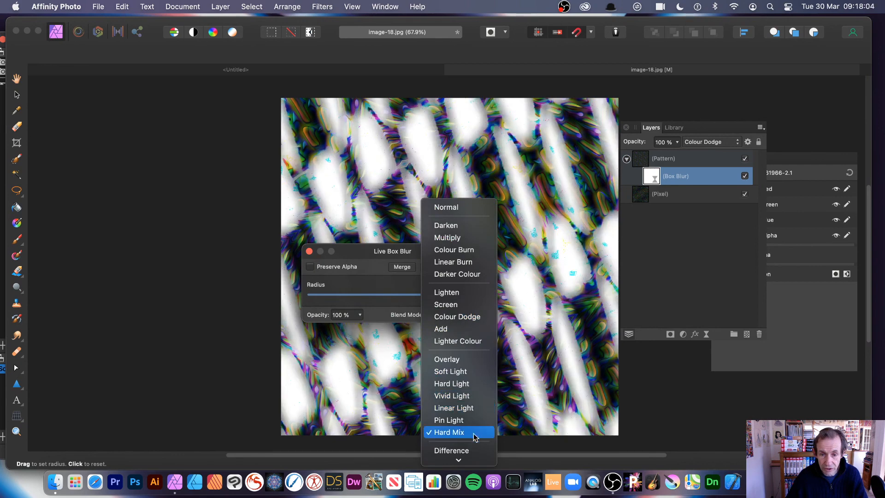
scroll(477, 406, down, 6)
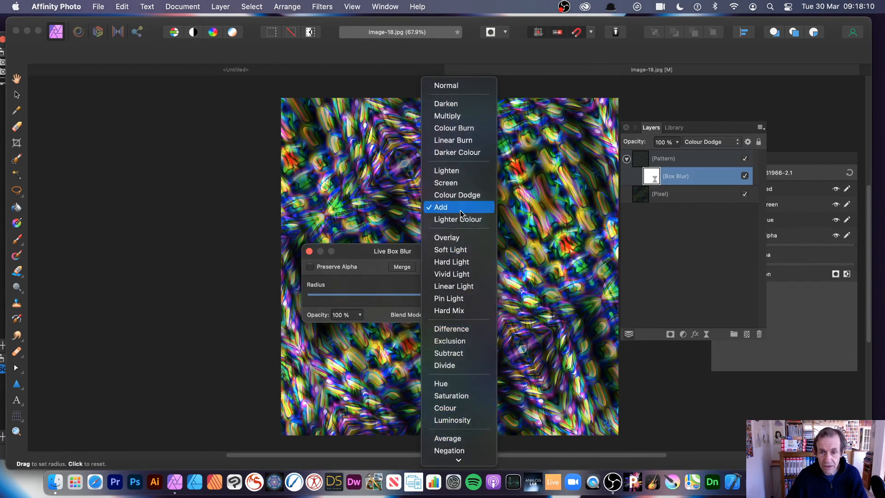
click(460, 208)
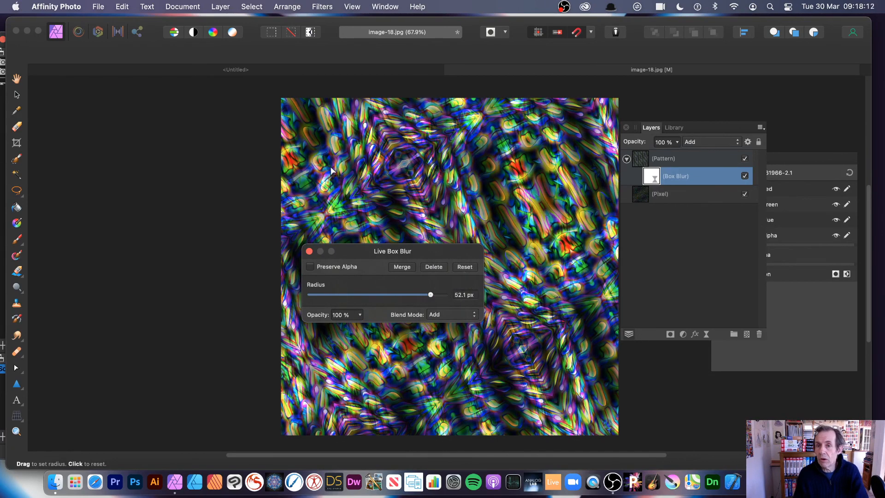